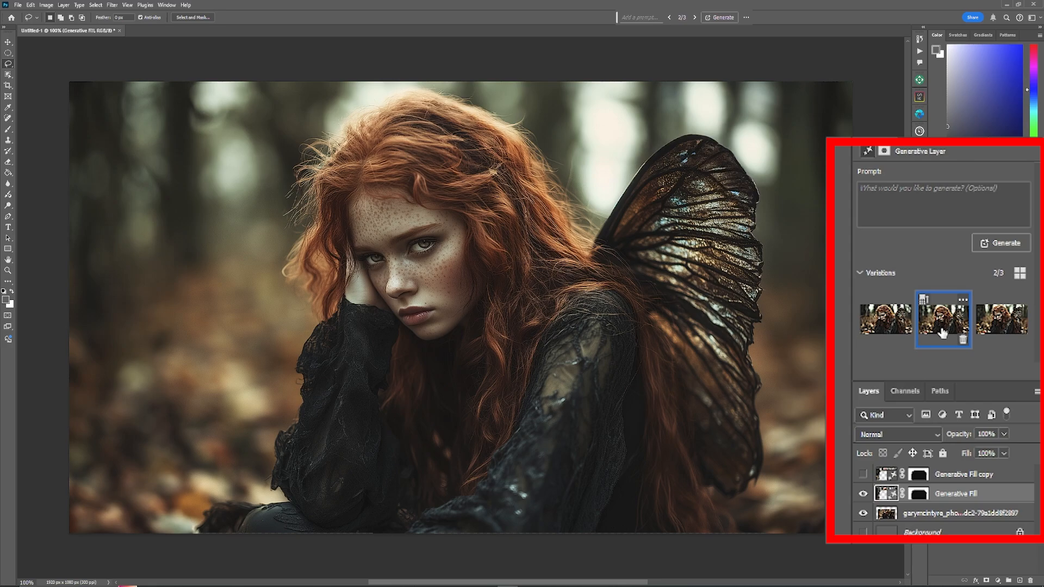
- Compare the background variations, choose the first one, and merge the Generative Fill layer into the photo layer
click(886, 326)
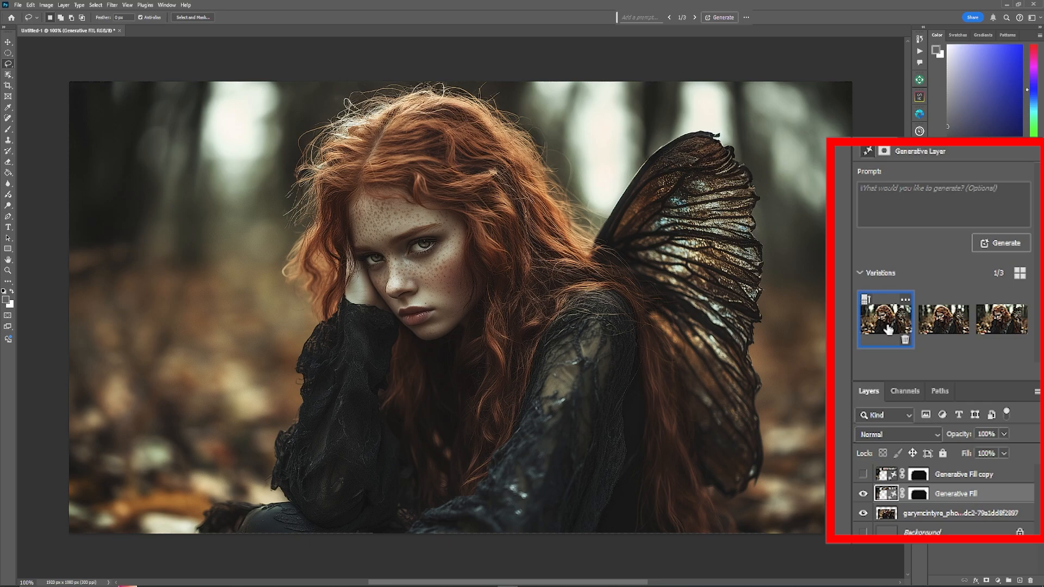
click(935, 332)
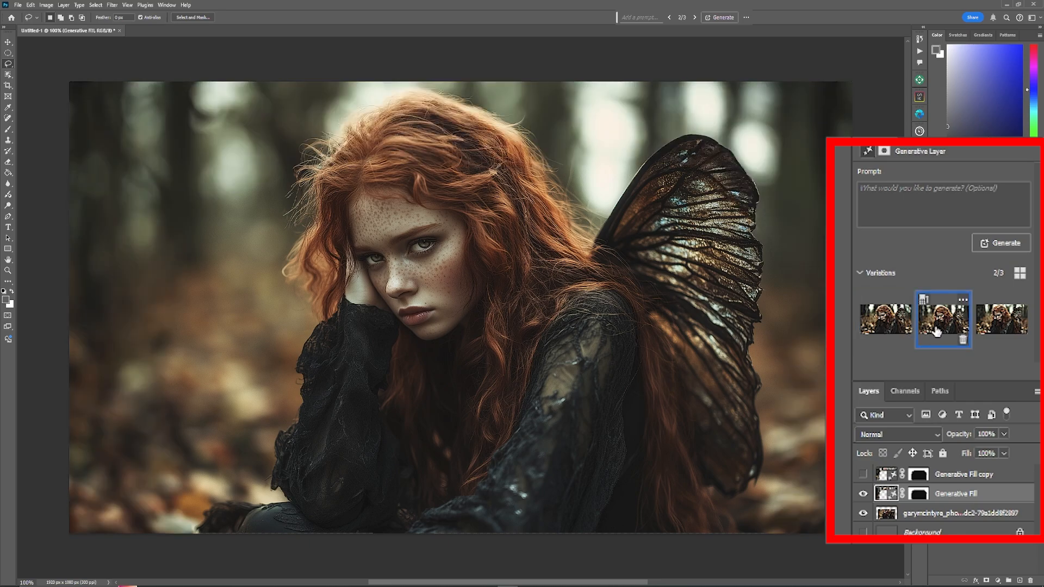
click(892, 329)
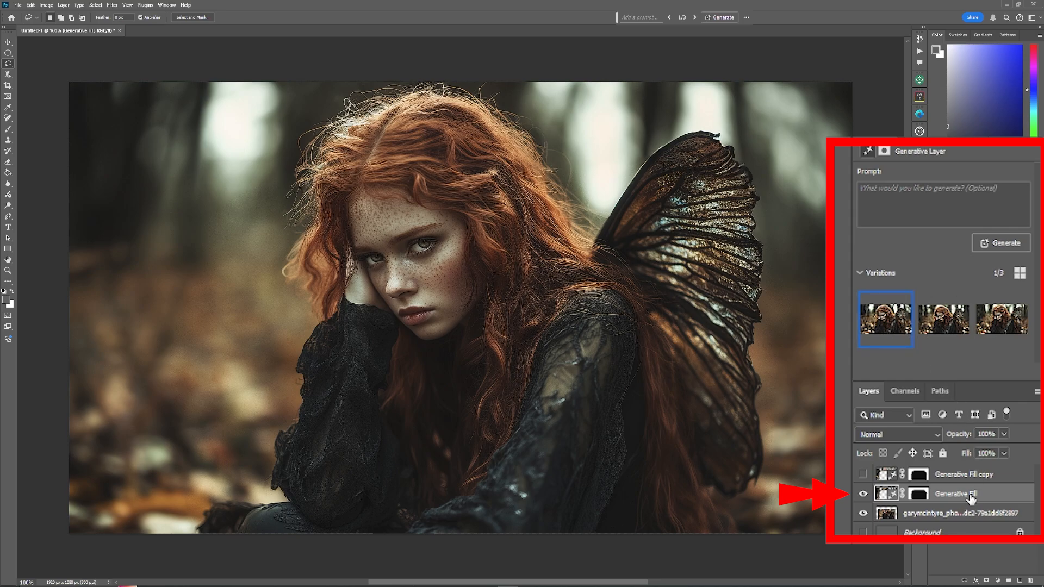
key(Delete)
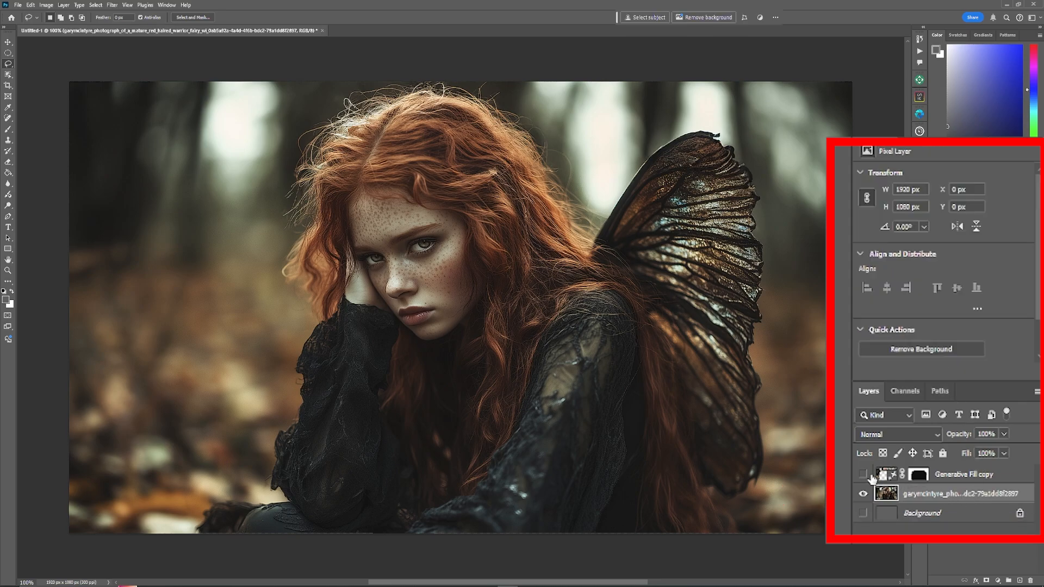
- Show the Generative Fill copy layer and fill its layer mask with black using the Paint Bucket
click(862, 474)
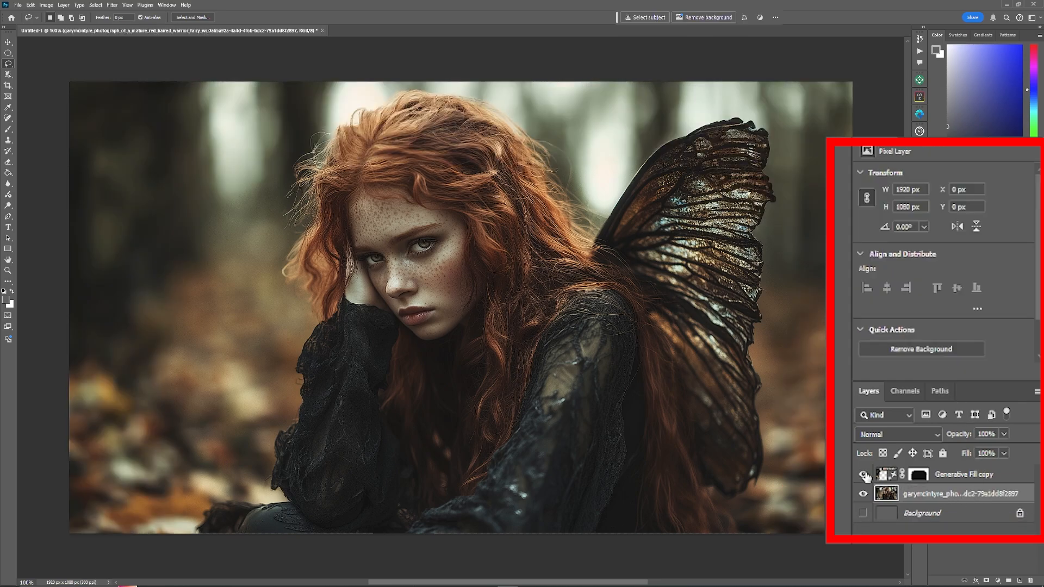
click(919, 475)
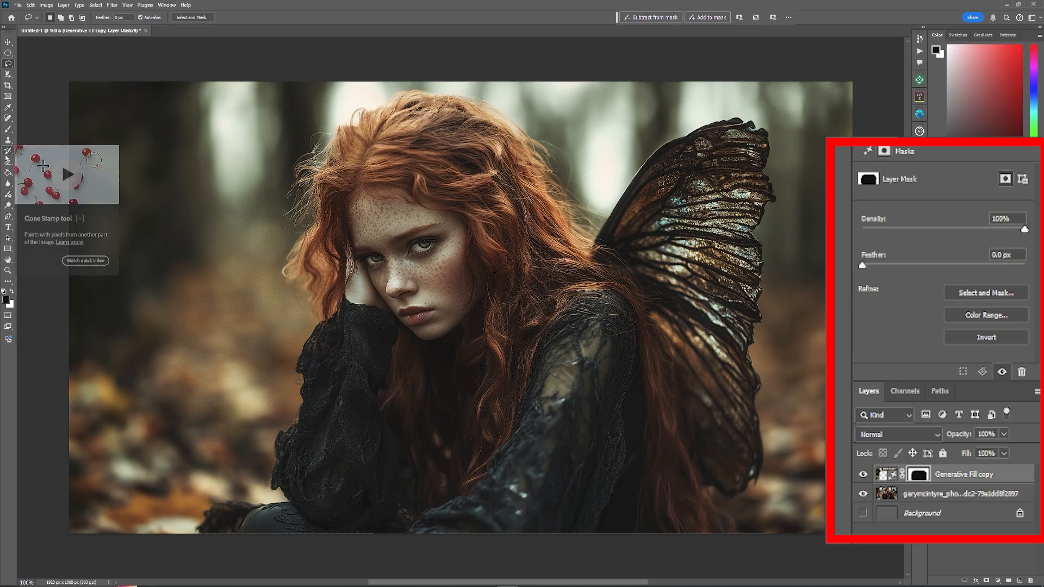
click(9, 173)
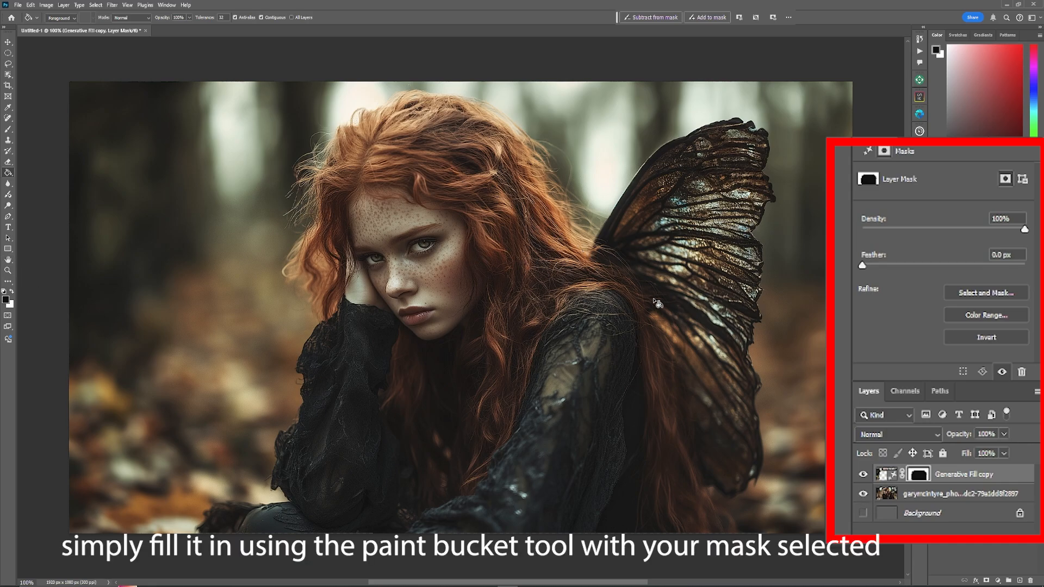
click(792, 217)
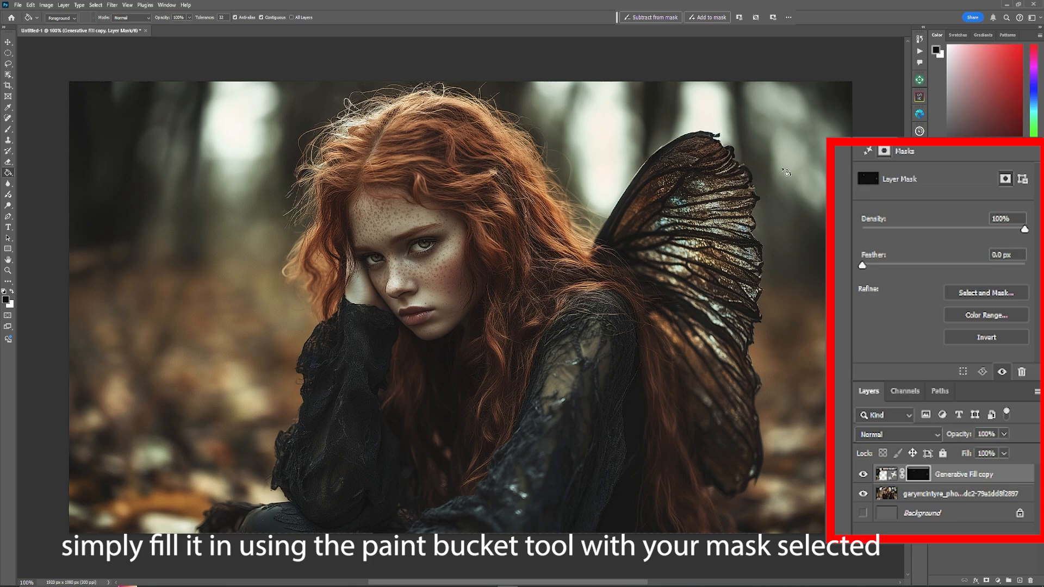
- Paint white over the wing's upper tip on the Generative Fill copy mask to reveal the extended wing
click(8, 130)
key(x)
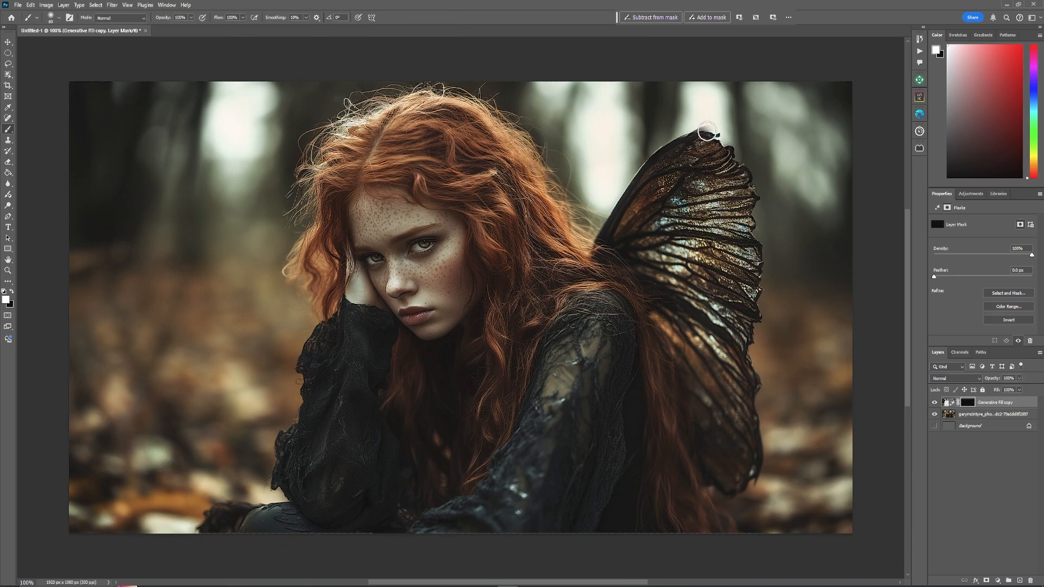
mouse_move(701, 136)
mouse_down()
mouse_move(750, 123)
mouse_move(769, 196)
mouse_move(693, 223)
mouse_up()
- Refine the mask around the wing tip with smaller brushes, hiding stray background in black and restoring wing edges in white
scroll(747, 110, up, 5)
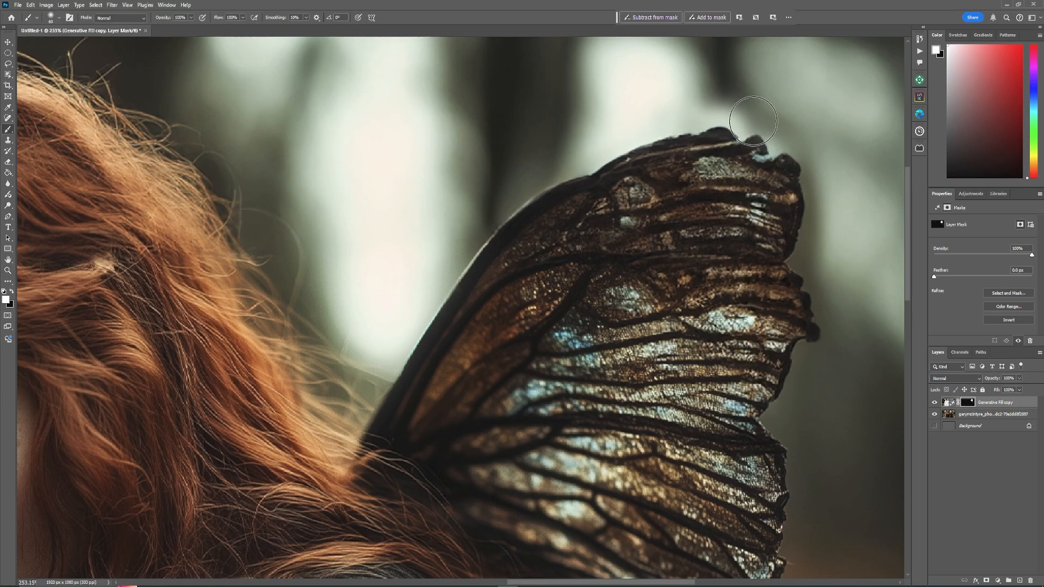
key(bracketleft)
key(bracketleft)
key(bracketleft)
key(bracketleft)
key(bracketleft)
key(bracketleft)
key(bracketleft)
key(x)
mouse_move(732, 105)
mouse_down()
mouse_move(771, 129)
mouse_move(771, 154)
mouse_move(772, 141)
mouse_move(787, 148)
mouse_move(742, 139)
mouse_move(705, 90)
mouse_move(698, 59)
mouse_move(729, 132)
mouse_up()
key(bracketleft)
key(bracketleft)
key(bracketleft)
key(bracketleft)
key(x)
key(bracketright)
key(bracketright)
key(bracketright)
key(bracketright)
key(bracketright)
key(bracketright)
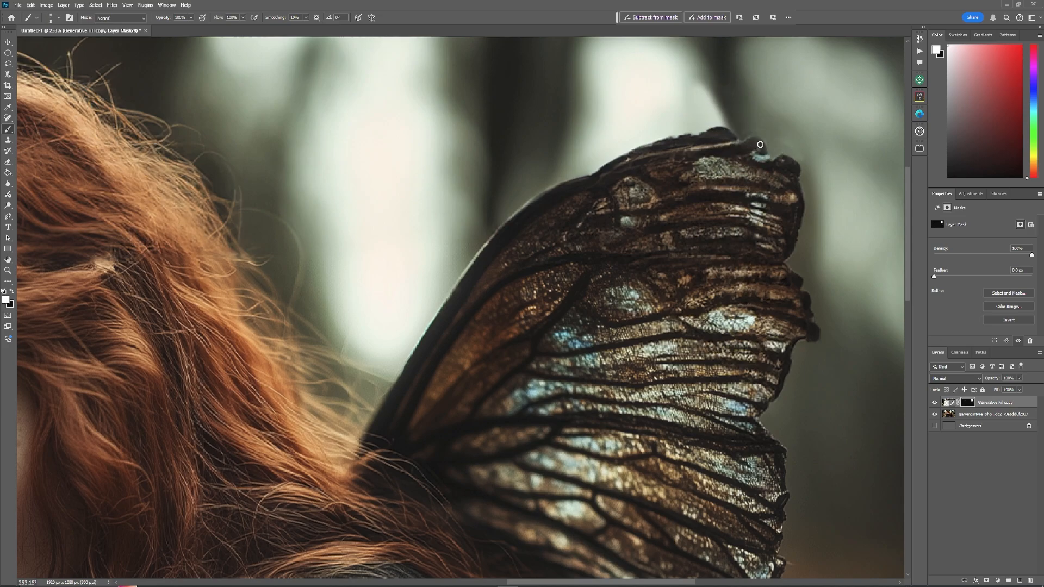
key(x)
key(ctrl+0)
- Check the wing with the Generative Fill copy layer hidden and shown, and merge that layer into the photo layer
click(934, 402)
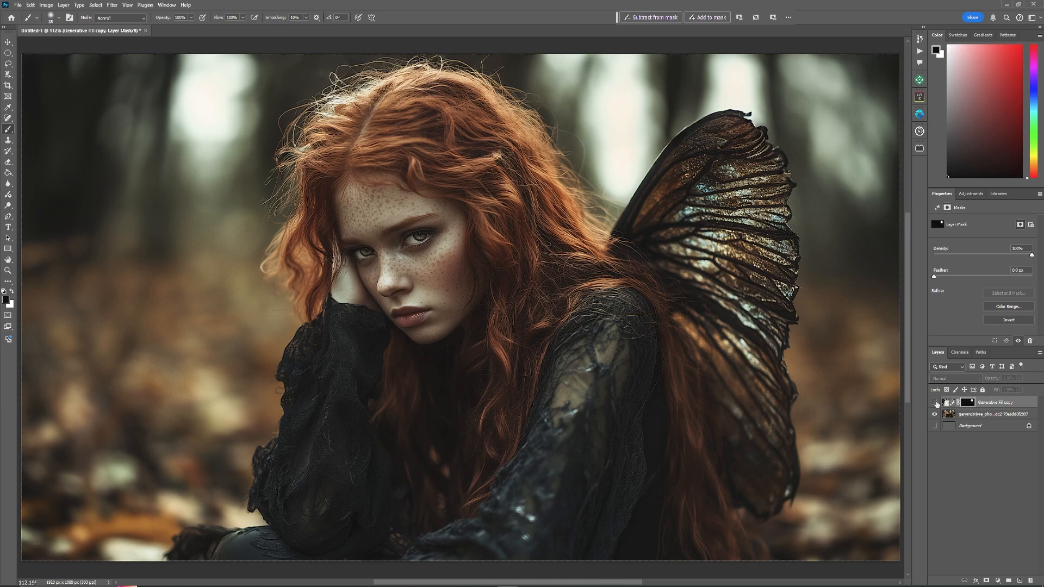
click(934, 402)
click(934, 402)
click(935, 402)
click(935, 402)
click(934, 403)
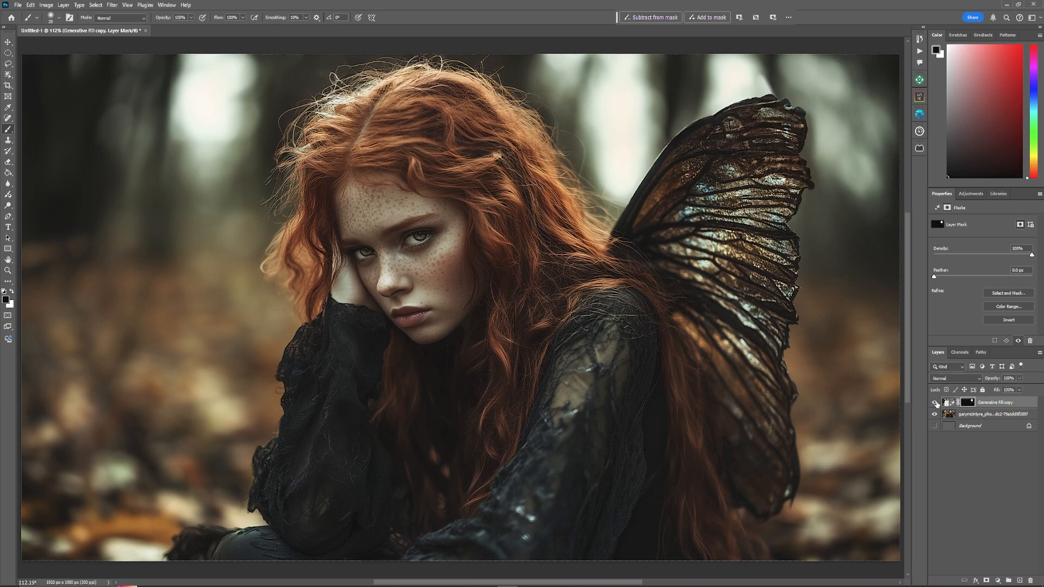
click(989, 403)
key(ctrl+e)
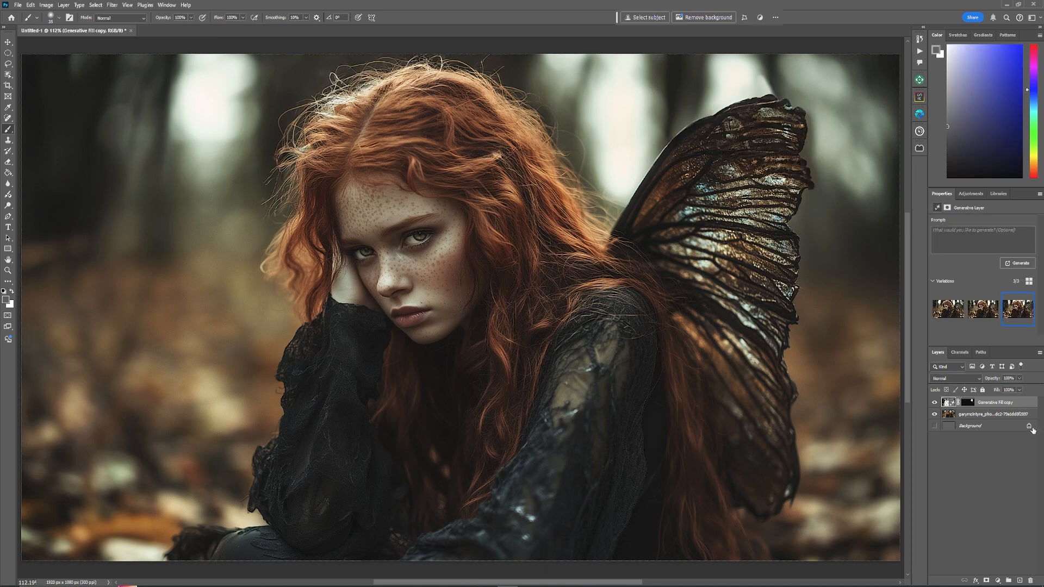
- Select the upper part of the wing with the Quick Selection tool, subtracting the area where it meets the hair
click(8, 63)
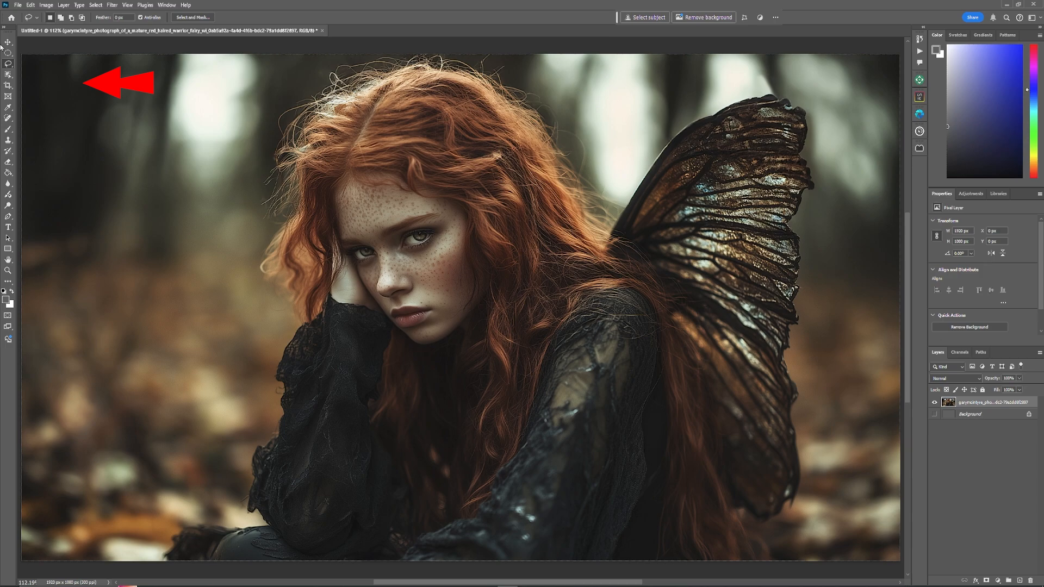
click(7, 75)
click(64, 85)
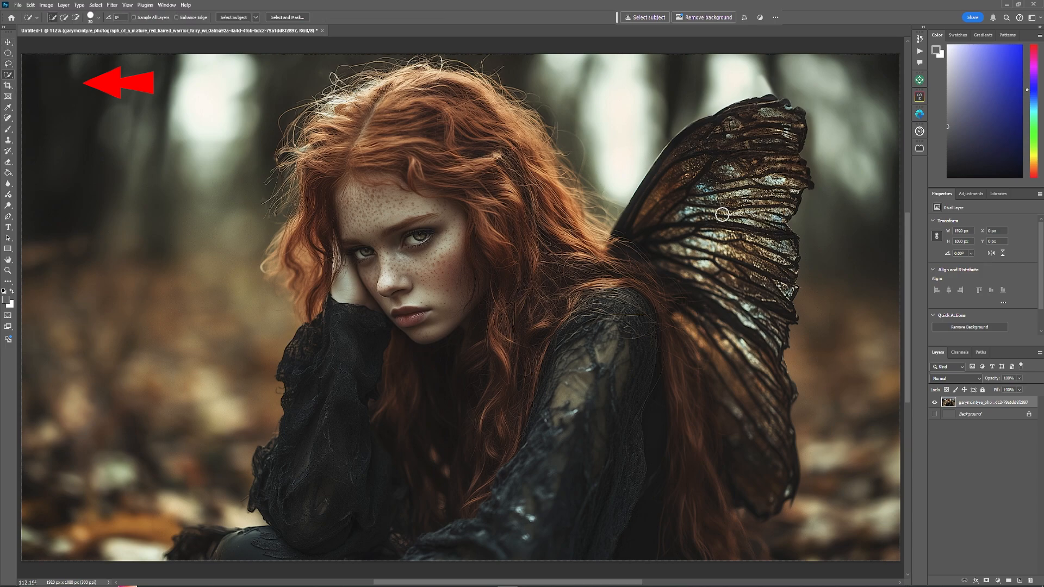
mouse_move(769, 158)
mouse_down()
mouse_move(774, 107)
mouse_move(715, 127)
mouse_move(669, 163)
mouse_move(687, 133)
mouse_move(747, 170)
mouse_move(770, 202)
mouse_move(727, 237)
mouse_move(664, 213)
mouse_move(662, 229)
mouse_up()
alt+click(621, 242)
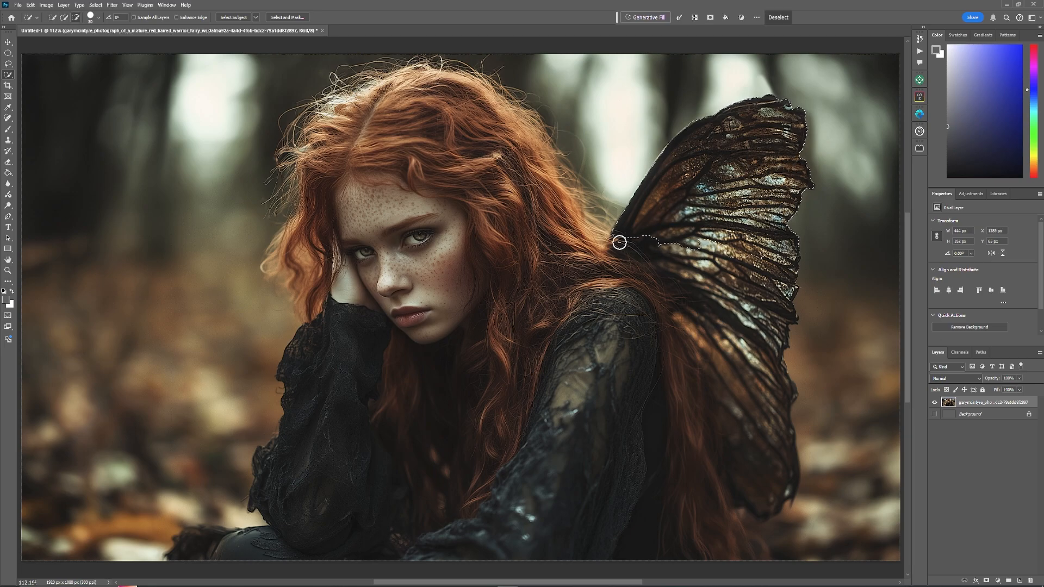
- Copy the selected wing area and paste it in place as a new layer
click(32, 5)
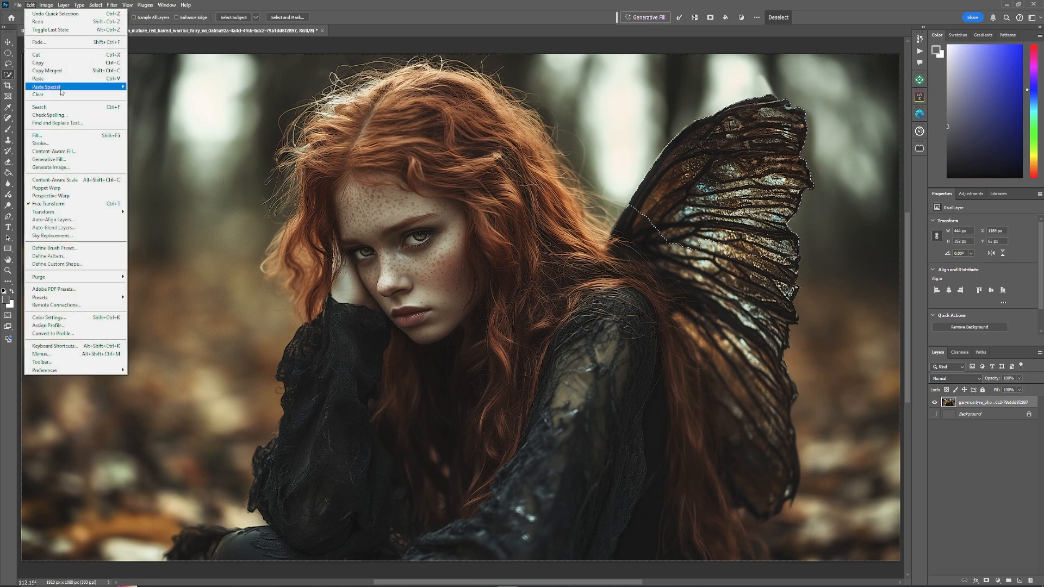
mouse_move(49, 87)
click(155, 91)
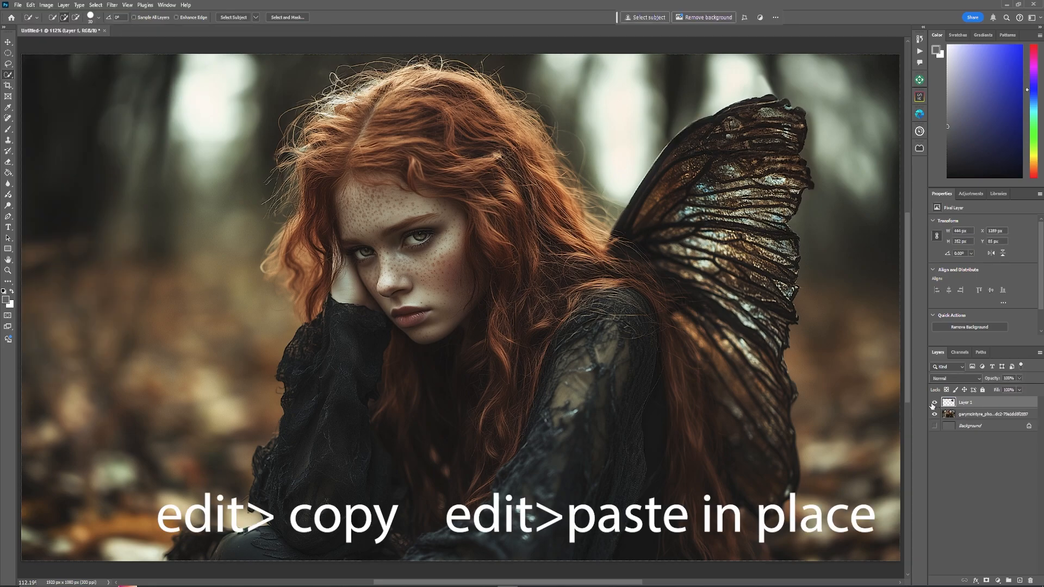
- Warp the pasted wing layer, stretching its upper corner and top edge up towards the canvas edge
key(ctrl+t)
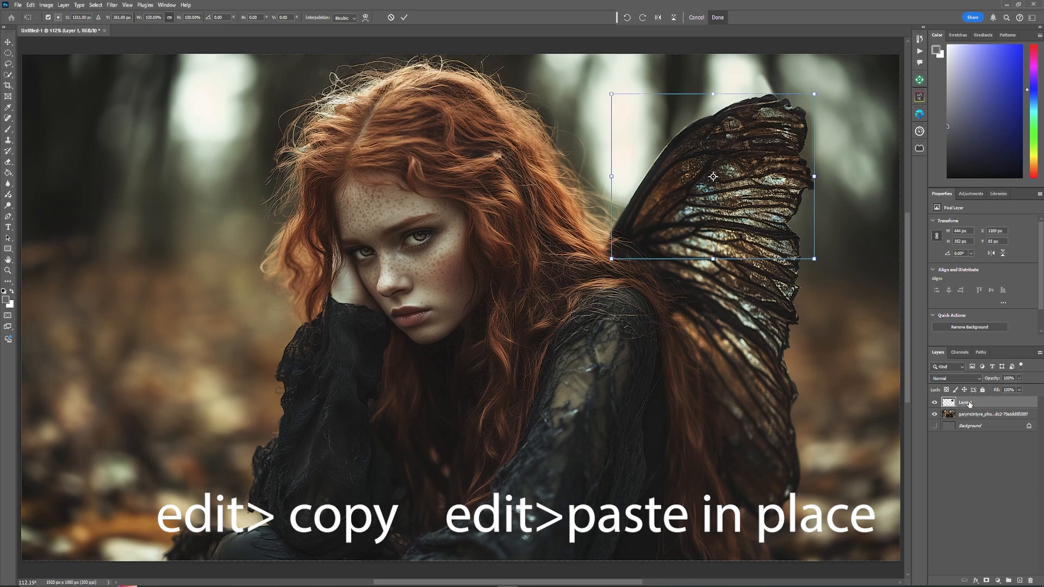
click(31, 5)
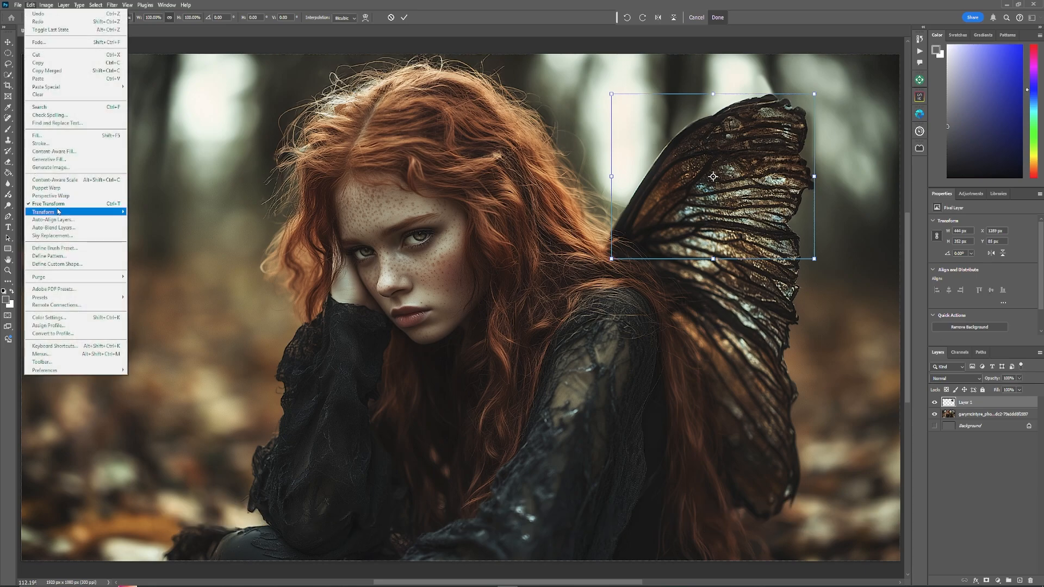
mouse_move(43, 212)
click(158, 269)
drag(813, 94, 830, 55)
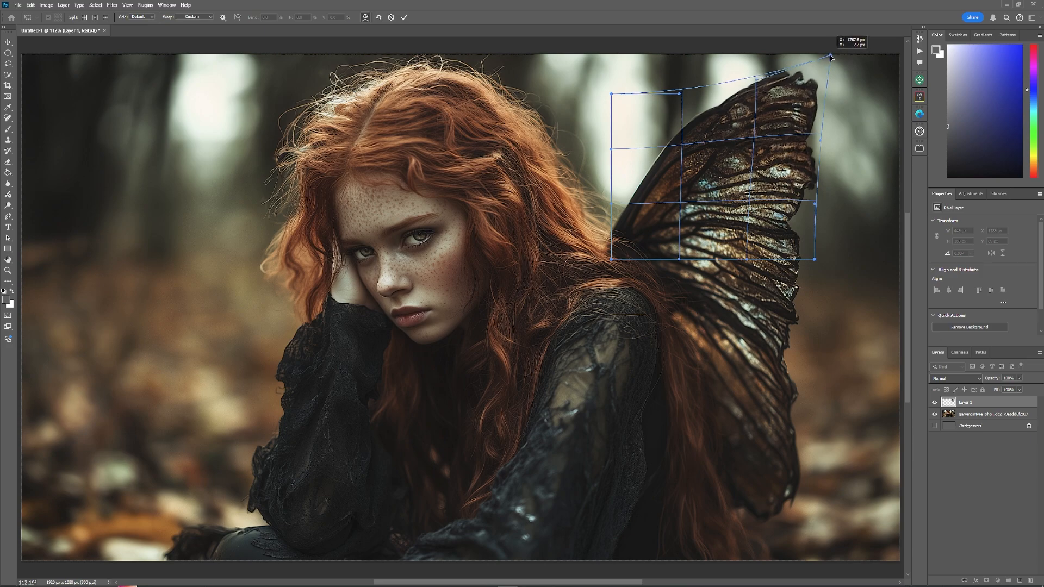
drag(756, 79, 763, 57)
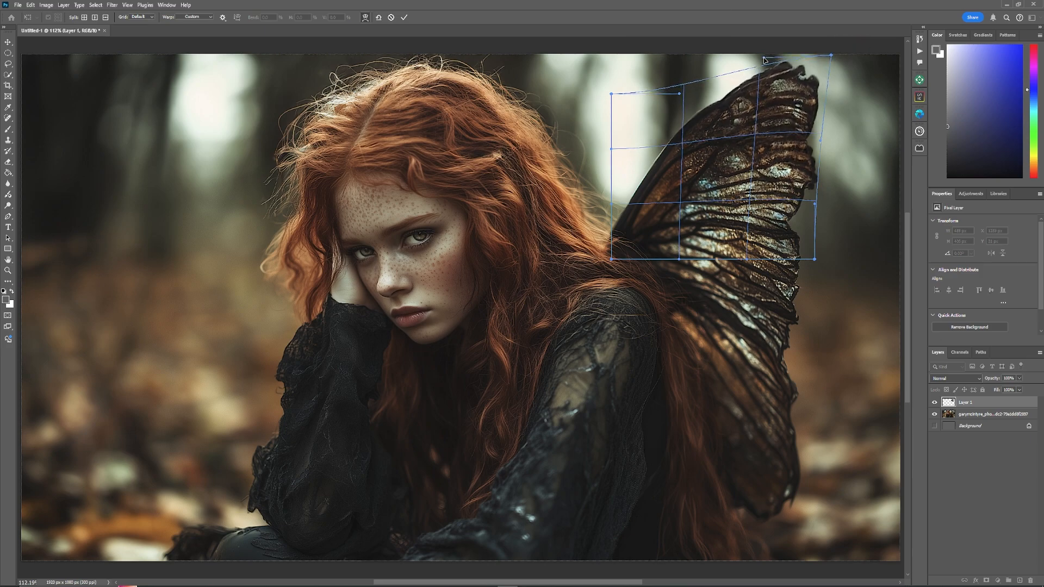
drag(679, 94, 675, 76)
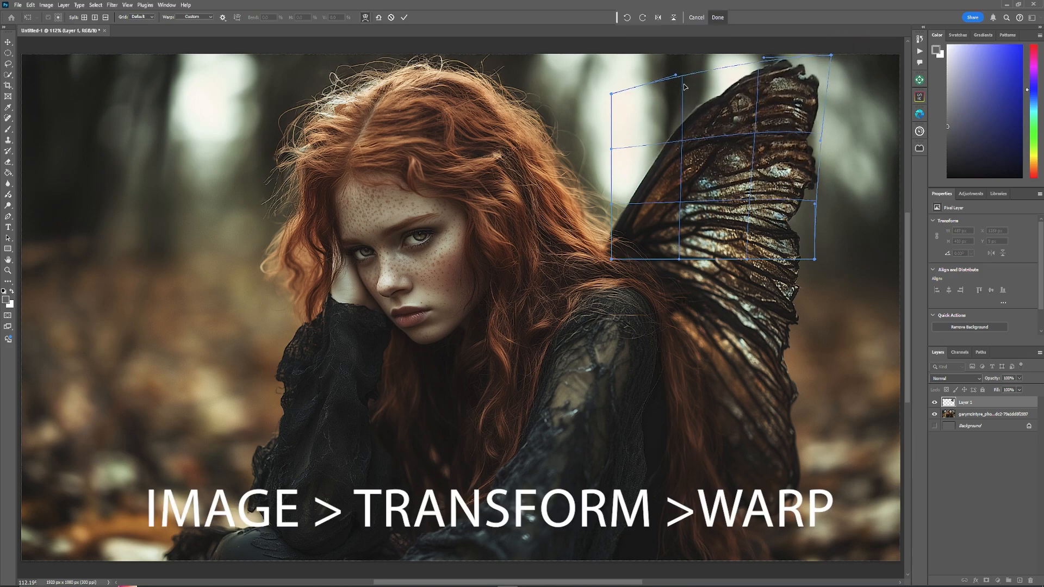
- Bulge the wing's outer edge slightly outward, apply the warp, and compare the wing with Layer 1 hidden and shown
drag(815, 205, 825, 221)
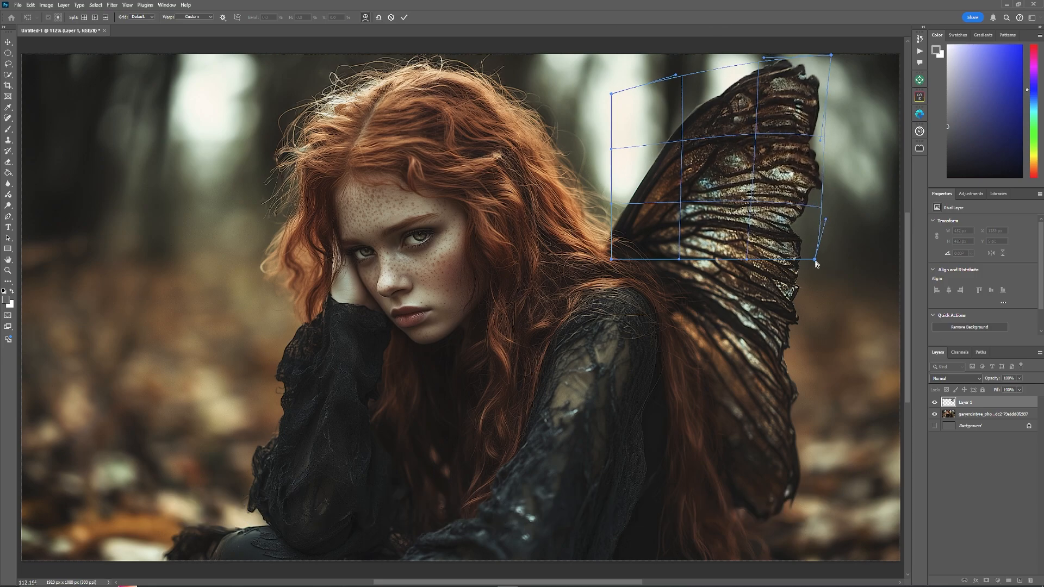
drag(814, 260, 815, 260)
key(Return)
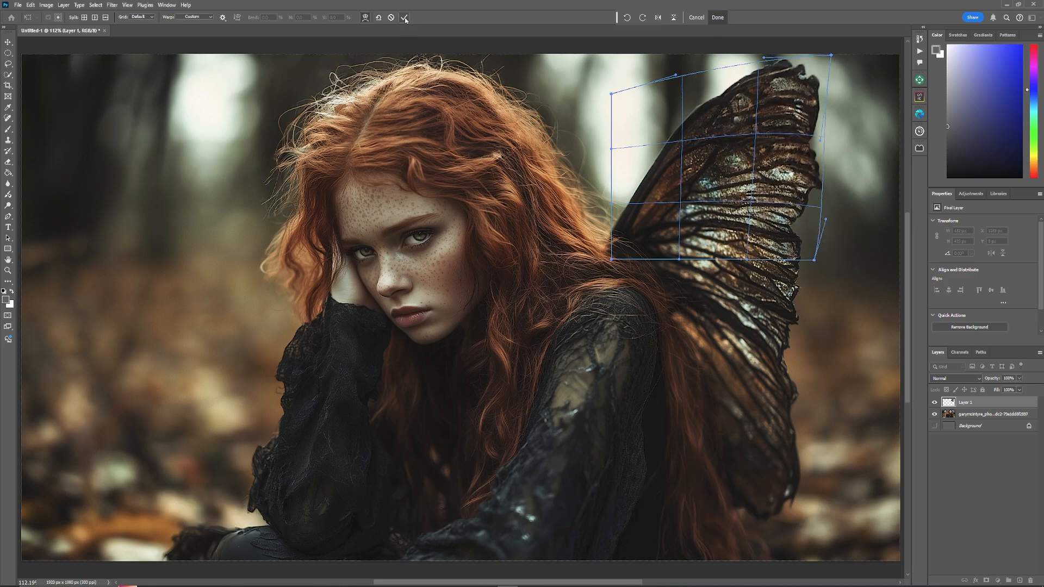
click(935, 402)
click(934, 402)
click(934, 402)
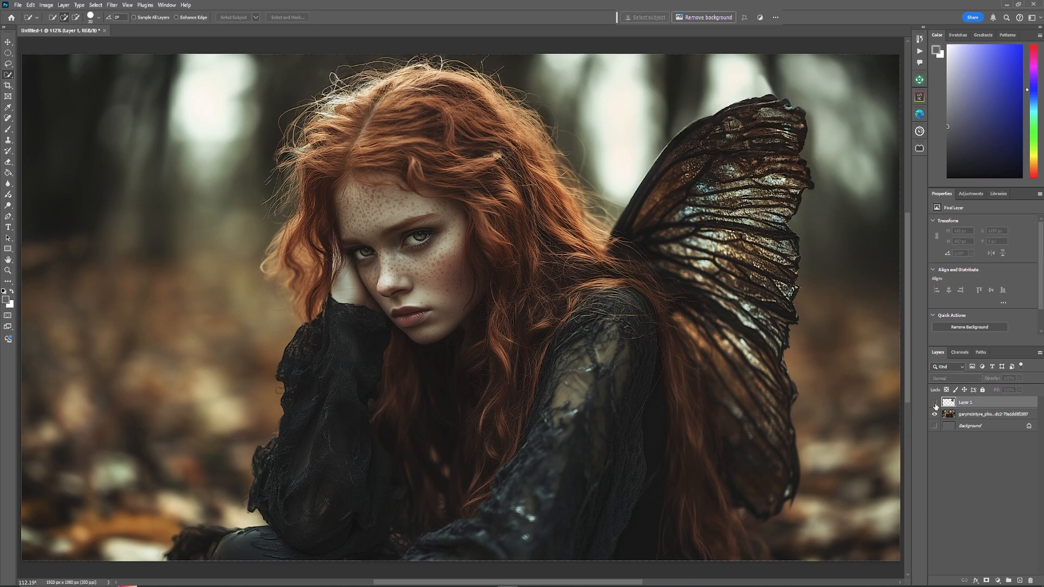
click(934, 402)
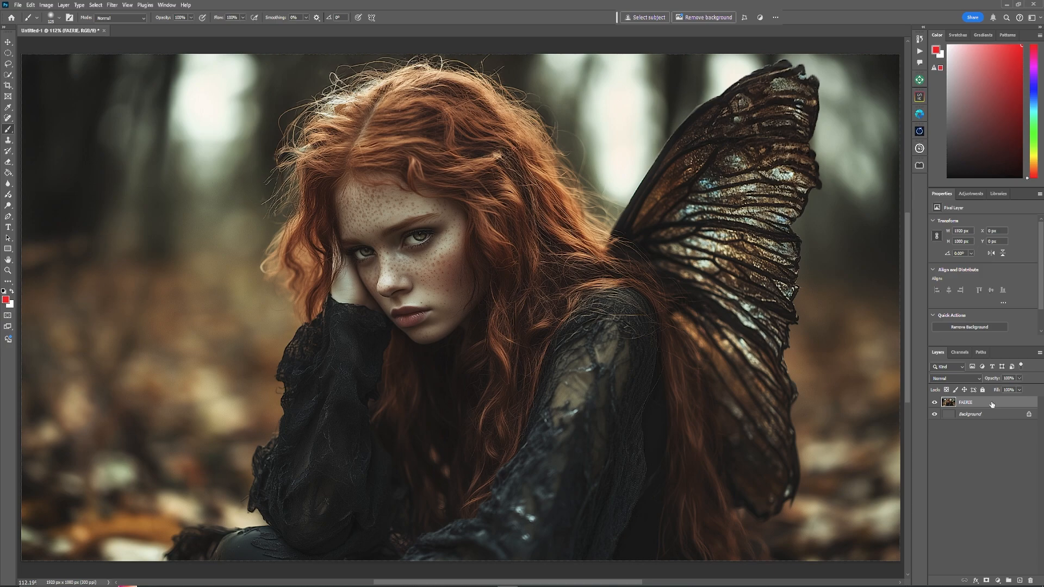
- Duplicate the FAERIE layer twice, hide FAERIE copy 2, and make FAERIE copy the active layer
key(ctrl+j)
key(ctrl+j)
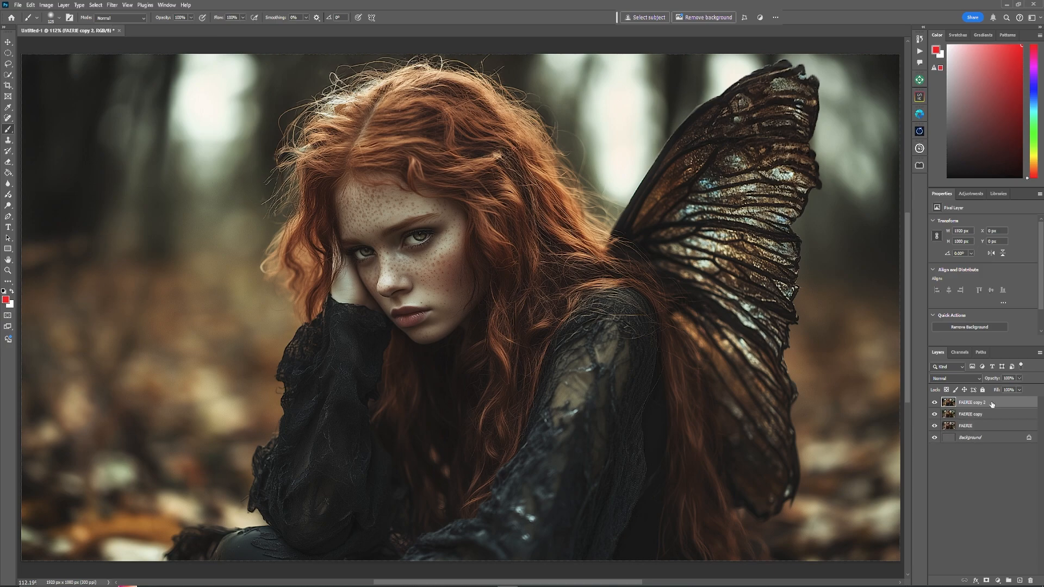
click(933, 403)
click(971, 414)
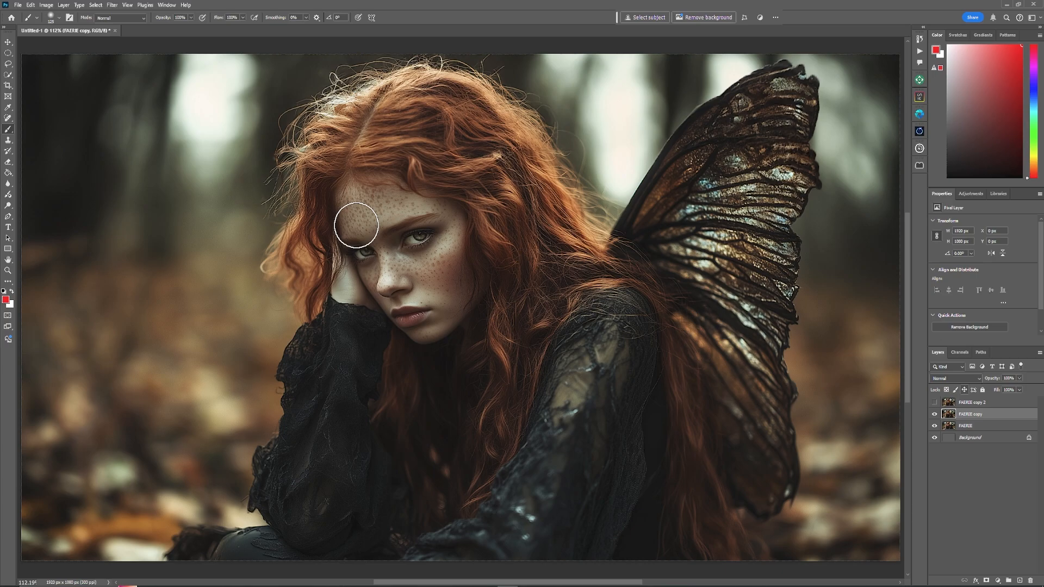
- Apply a Gaussian Blur with a 27.7 pixel radius to the FAERIE copy layer
click(111, 6)
mouse_move(169, 124)
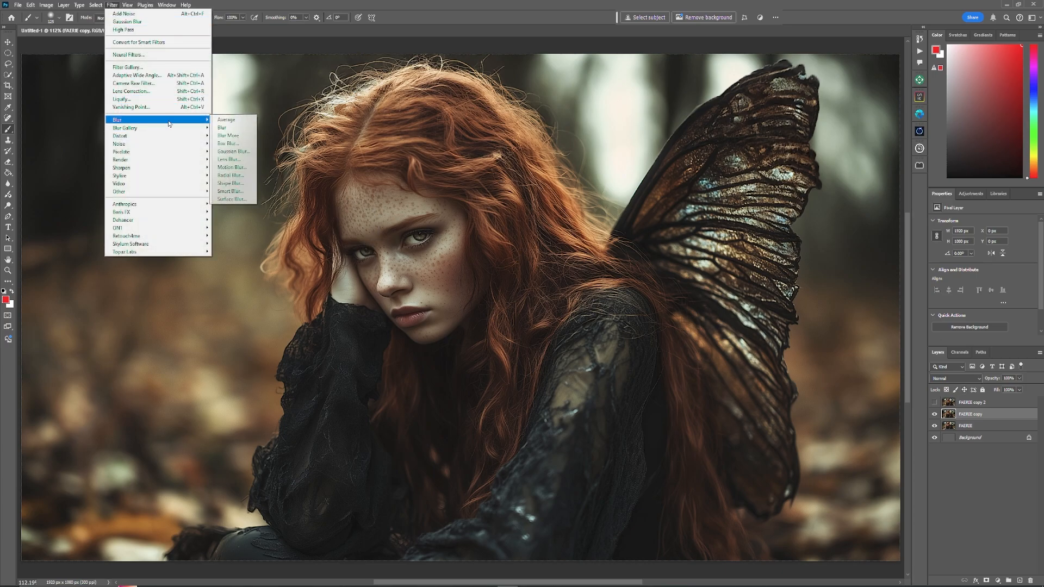
click(233, 152)
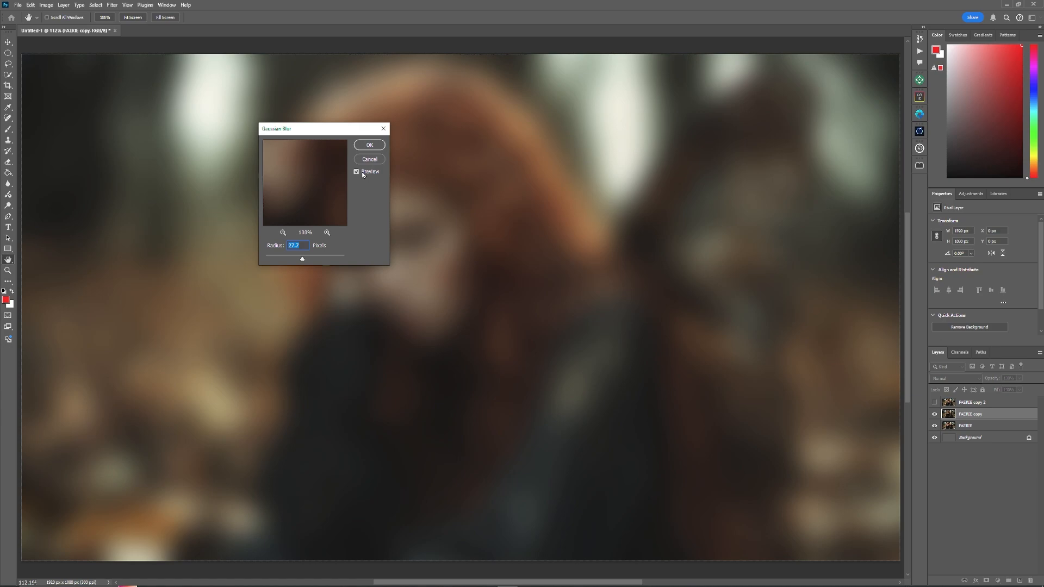
drag(340, 132, 810, 77)
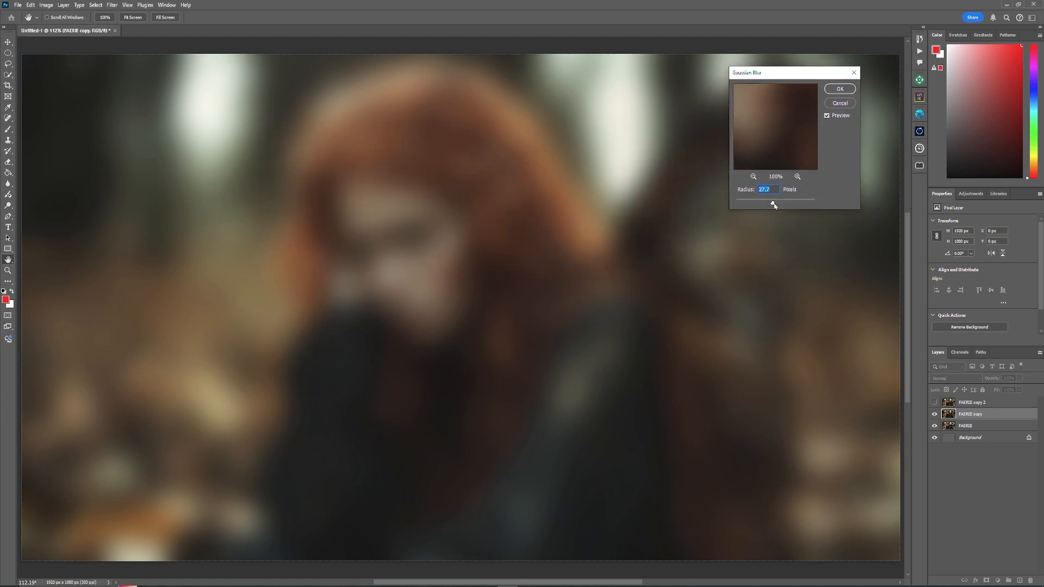
mouse_move(774, 205)
mouse_down()
mouse_move(796, 204)
mouse_move(772, 204)
mouse_up()
click(837, 88)
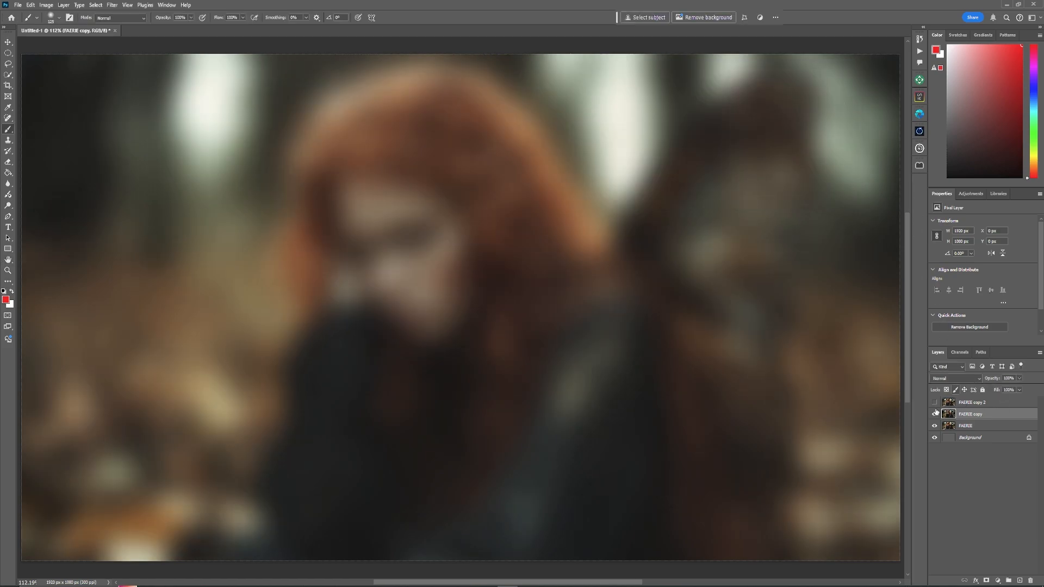
- Hide the blurred FAERIE copy layer, and show and select FAERIE copy 2
click(935, 414)
click(934, 402)
click(979, 403)
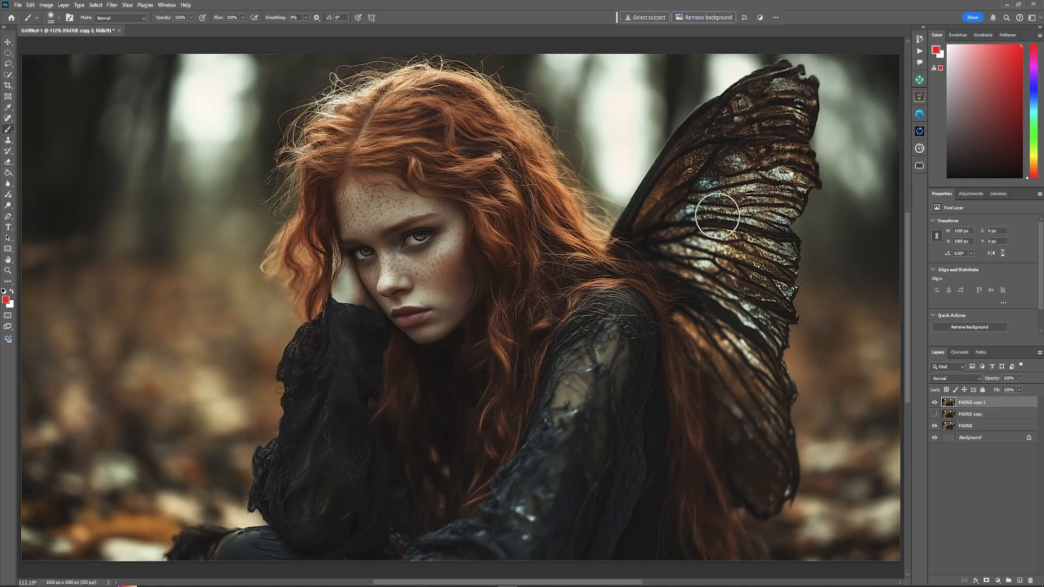
- Apply a High Pass filter with a slightly reduced radius to the FAERIE copy 2 layer
click(112, 5)
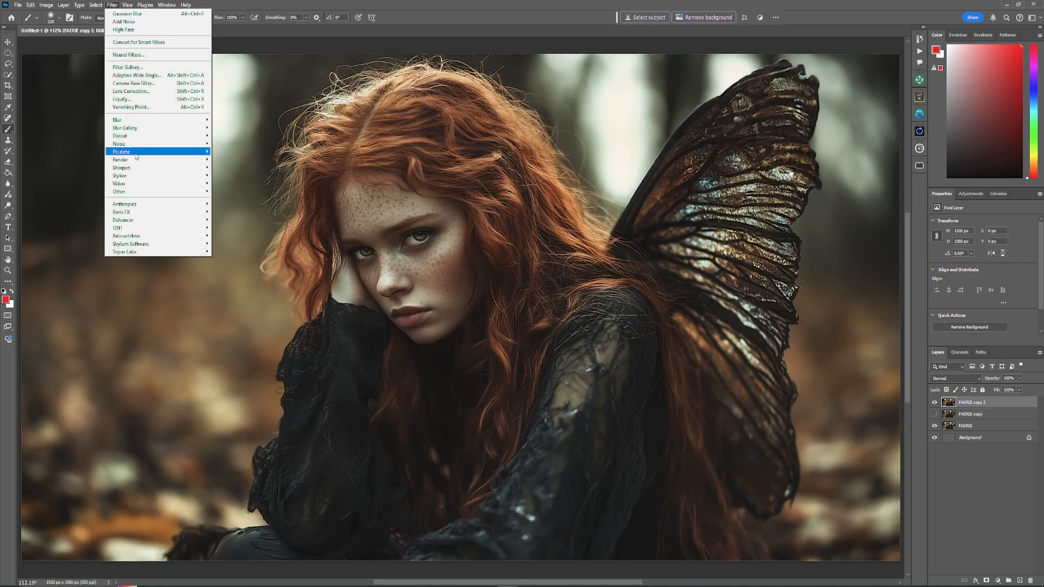
mouse_move(146, 193)
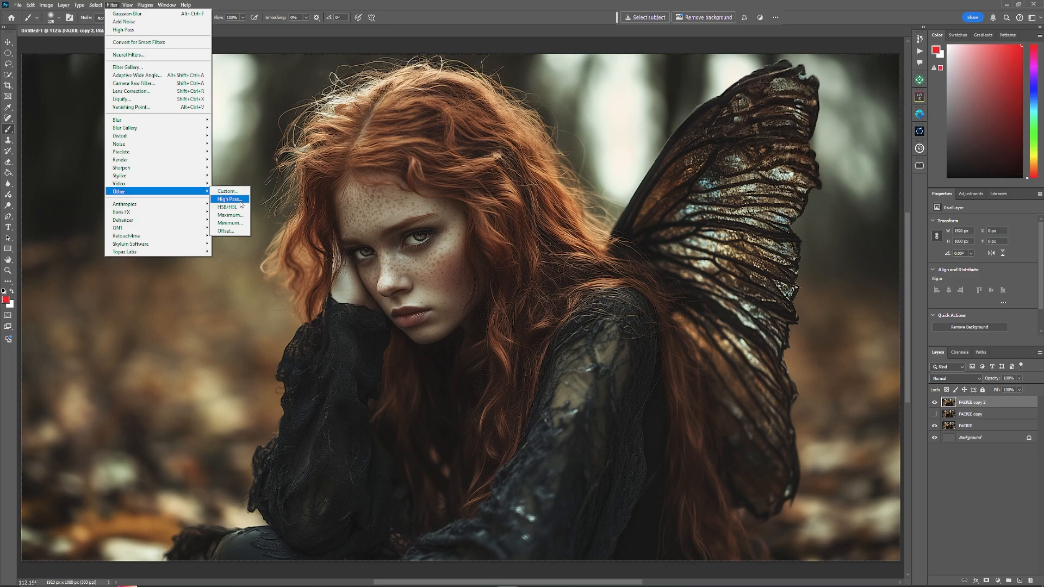
click(229, 199)
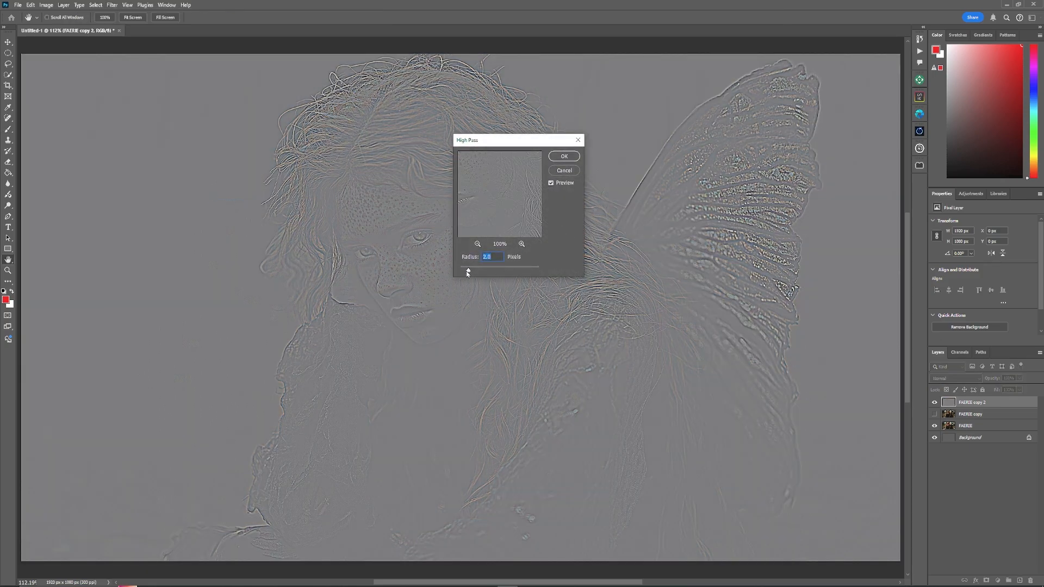
drag(469, 272, 466, 271)
click(565, 159)
key(b)
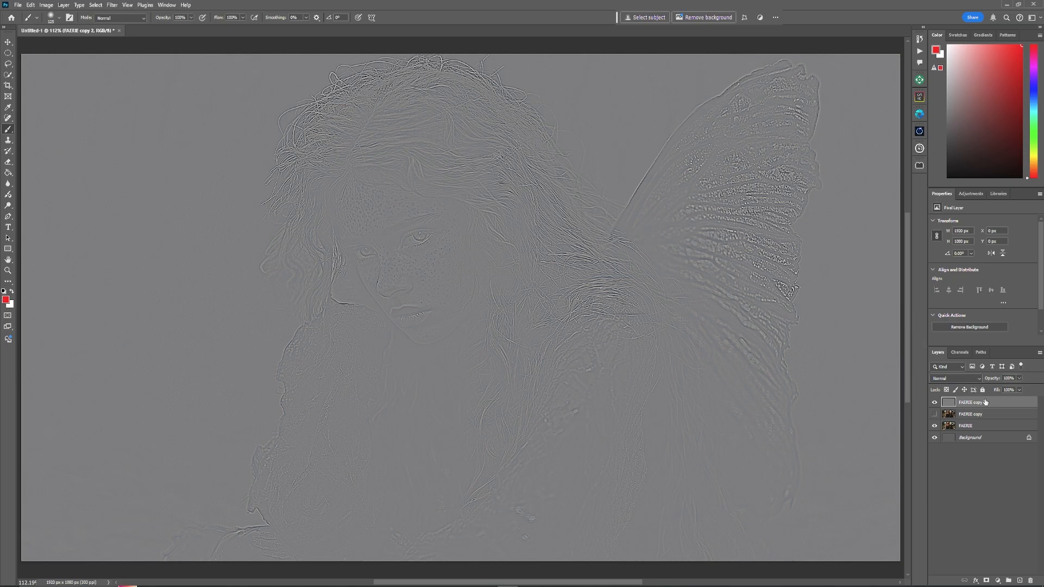
- Set the FAERIE copy 2 layer's blend mode to Overlay and compare the image with that layer hidden and shown
click(977, 381)
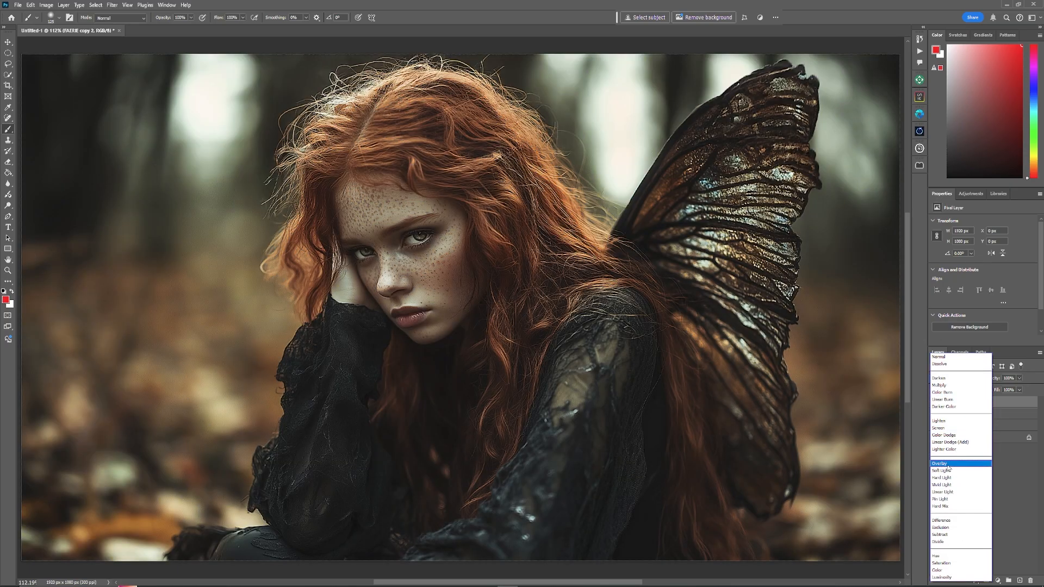
click(948, 465)
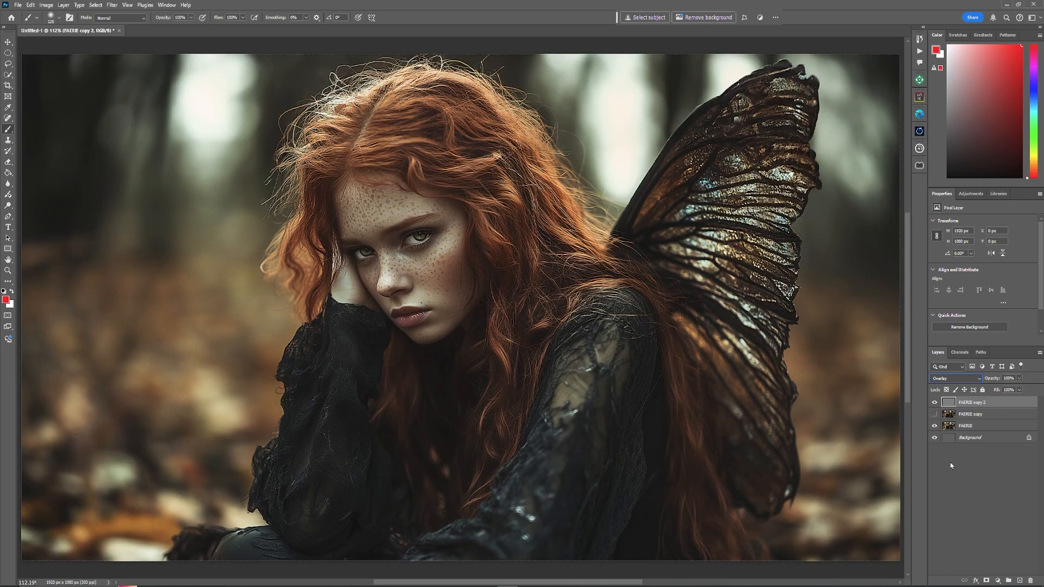
click(934, 403)
click(934, 403)
click(934, 403)
click(934, 403)
- Show the blurred FAERIE copy layer and set its blend mode to Screen with an opacity of about 69%, keeping FAERIE copy 2 shown
click(934, 402)
click(935, 415)
click(970, 416)
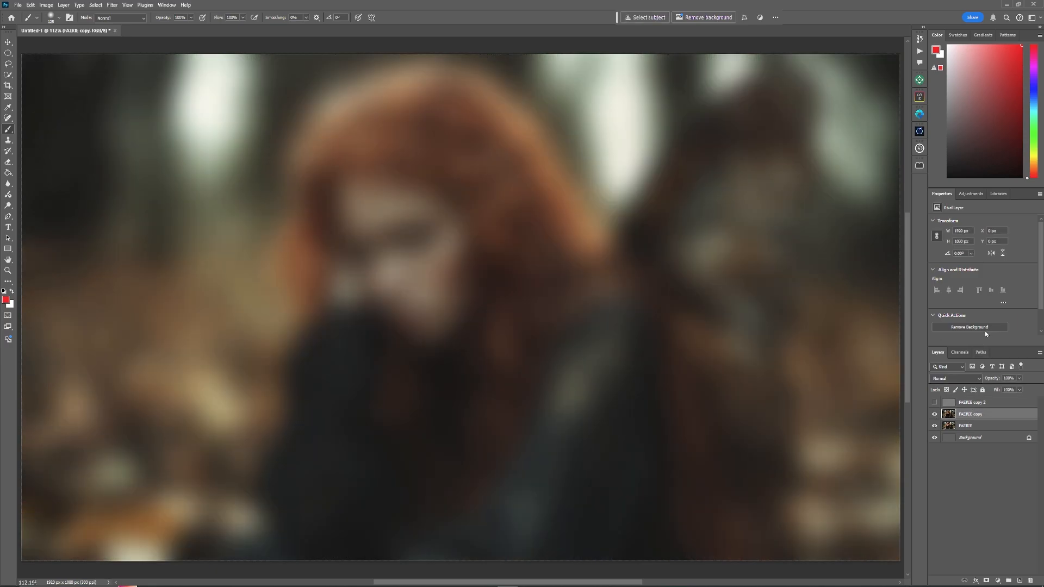
click(955, 378)
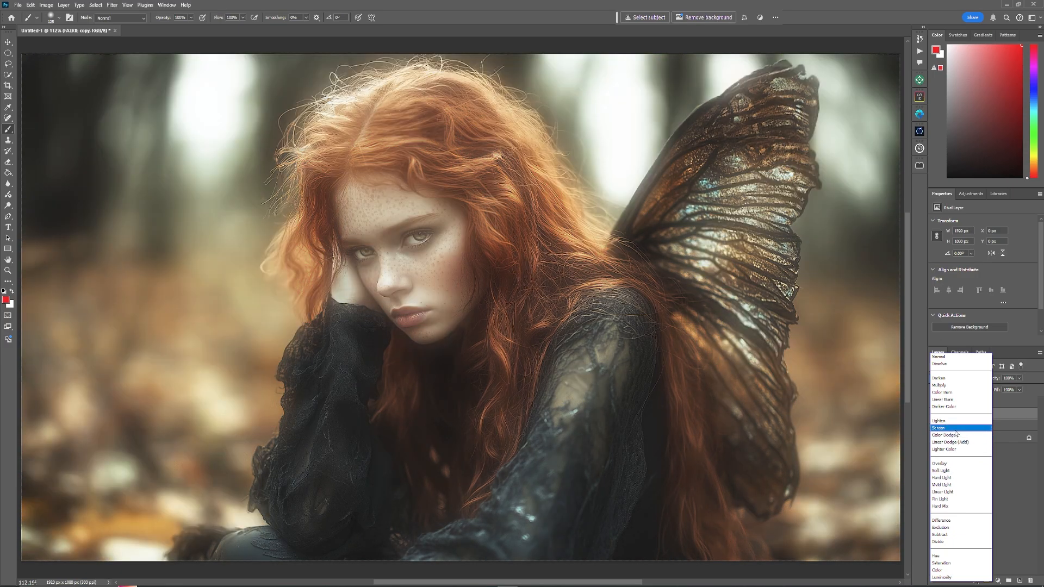
click(956, 432)
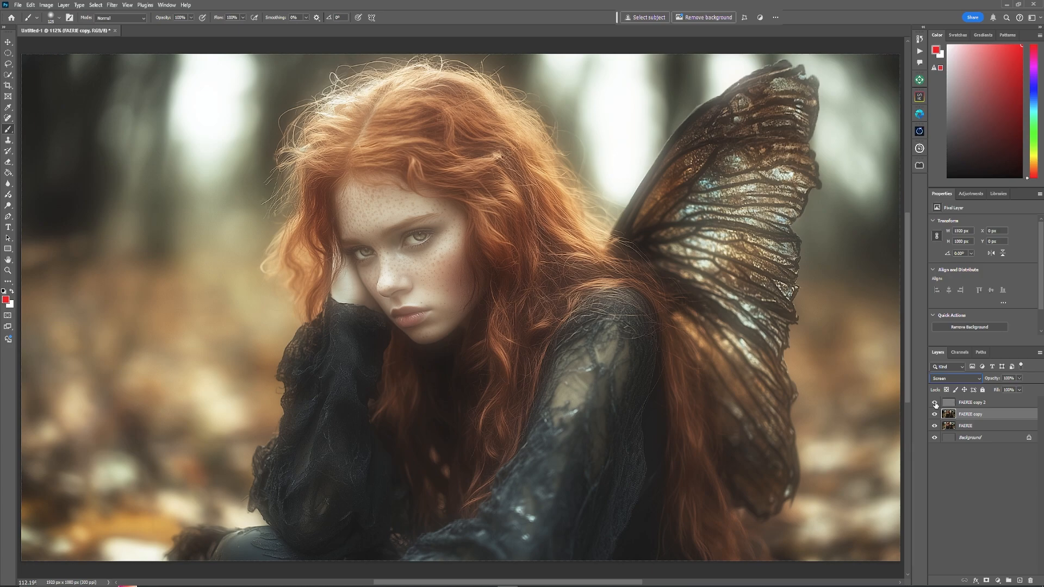
click(935, 403)
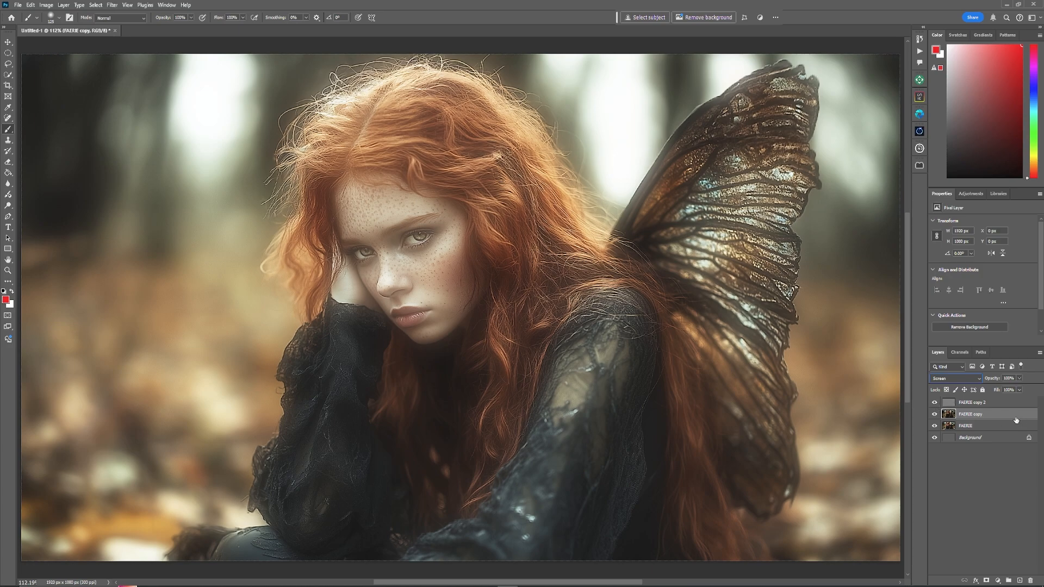
click(1019, 378)
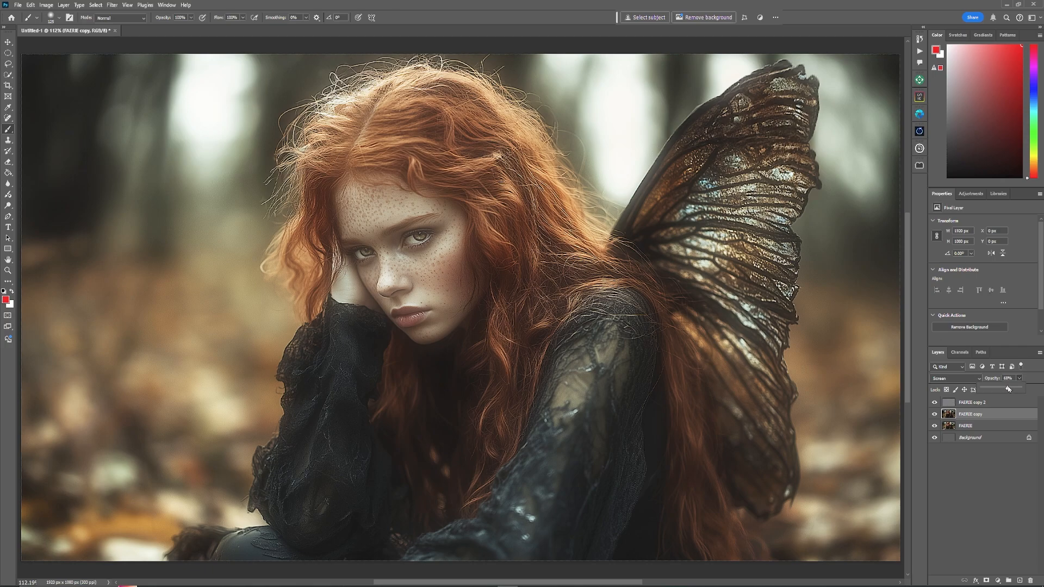
- Set the FAERIE copy 2 layer's opacity to about 33% and compare the image with that layer hidden and shown
click(994, 405)
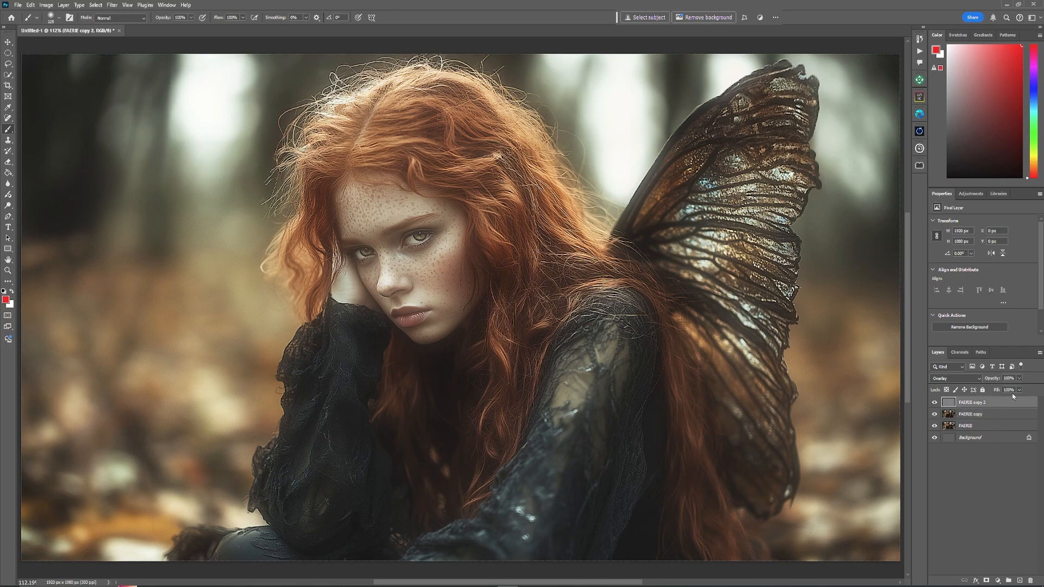
click(1019, 379)
drag(1019, 389, 982, 389)
click(937, 403)
click(936, 402)
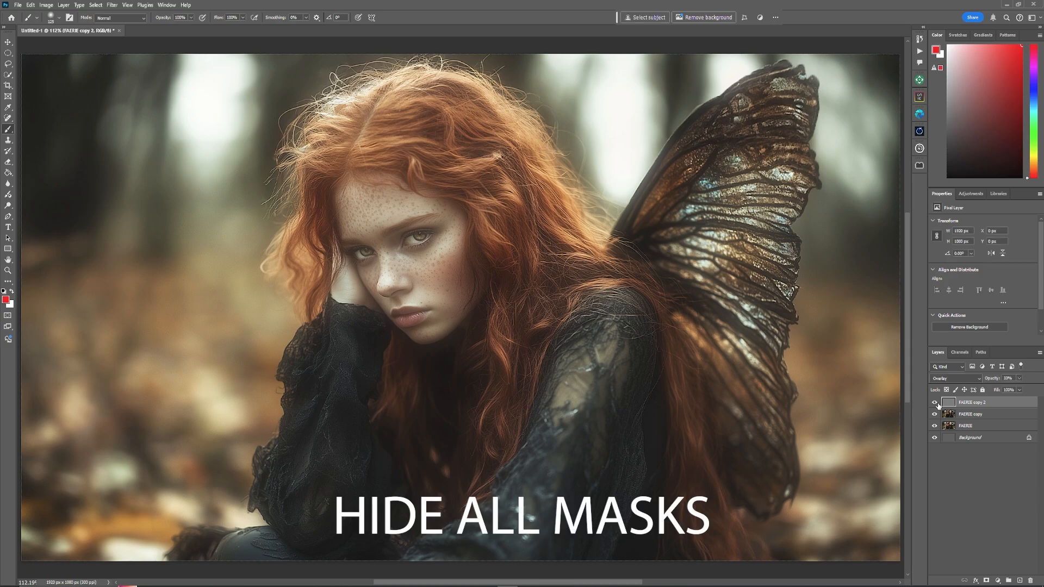
click(936, 403)
click(937, 403)
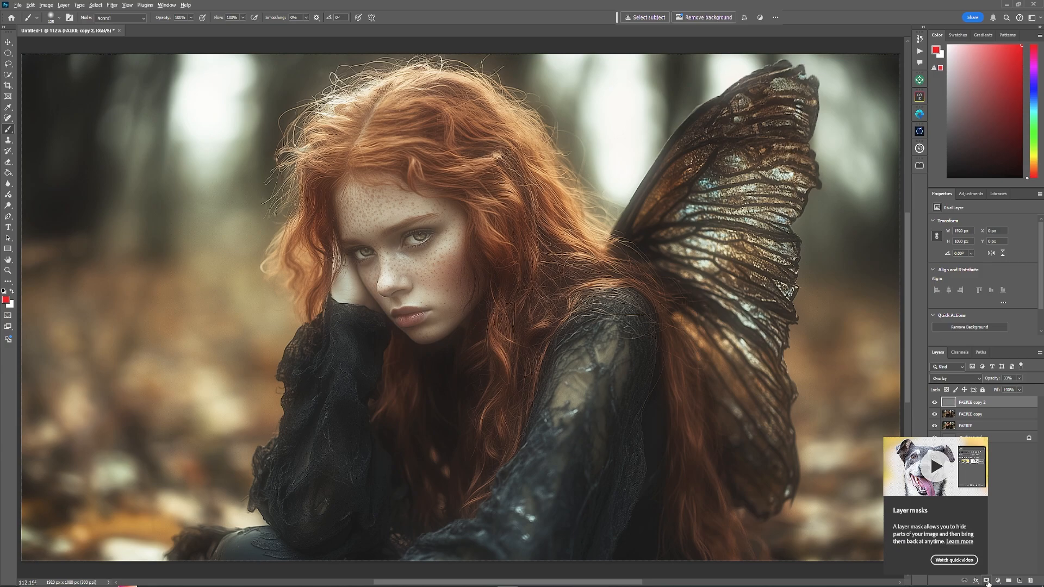
- Add a hide-all mask to FAERIE copy 2 and group that layer with FAERIE copy
alt+click(986, 580)
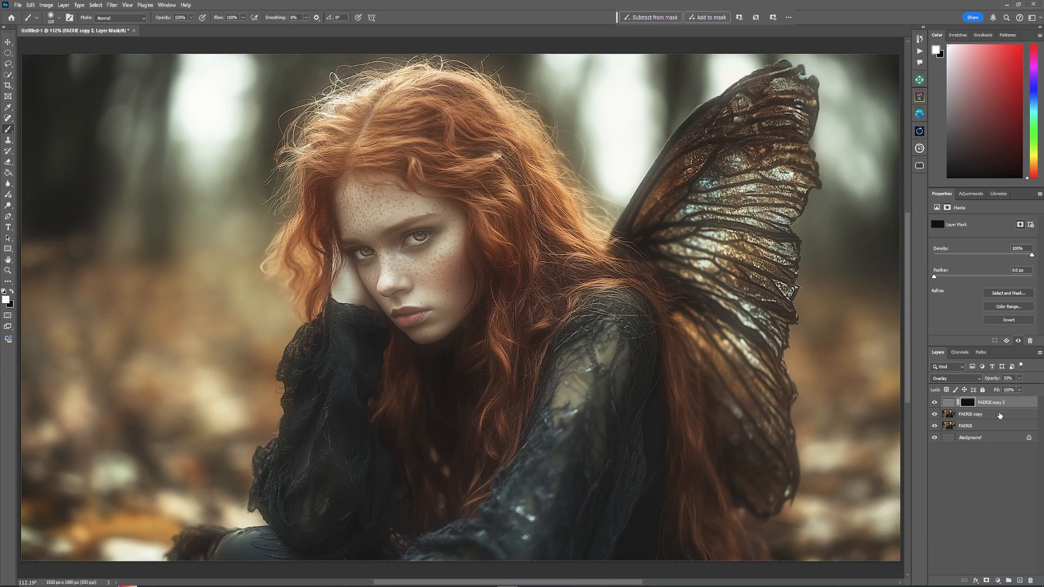
click(999, 416)
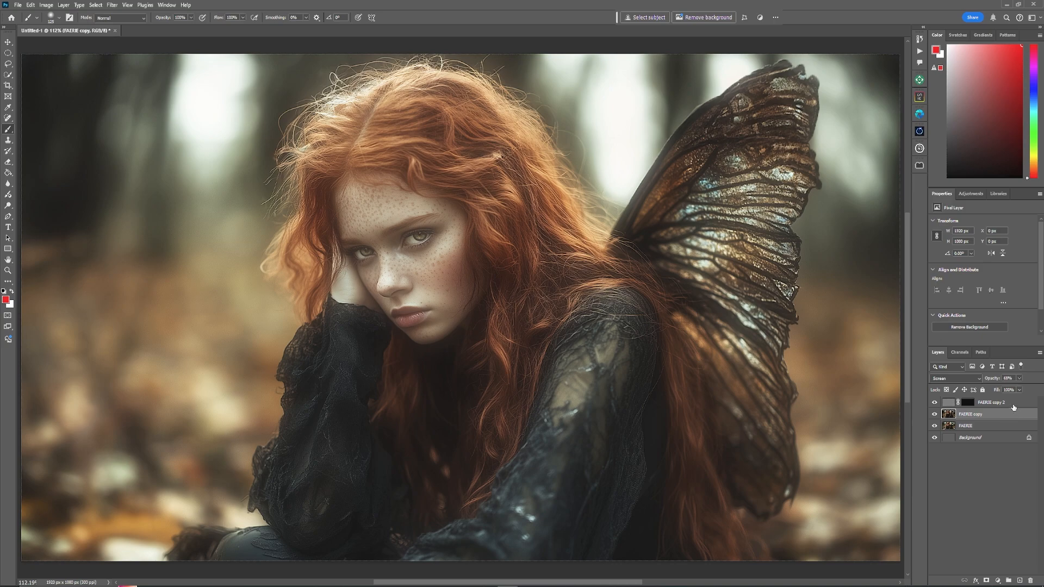
shift+click(1013, 407)
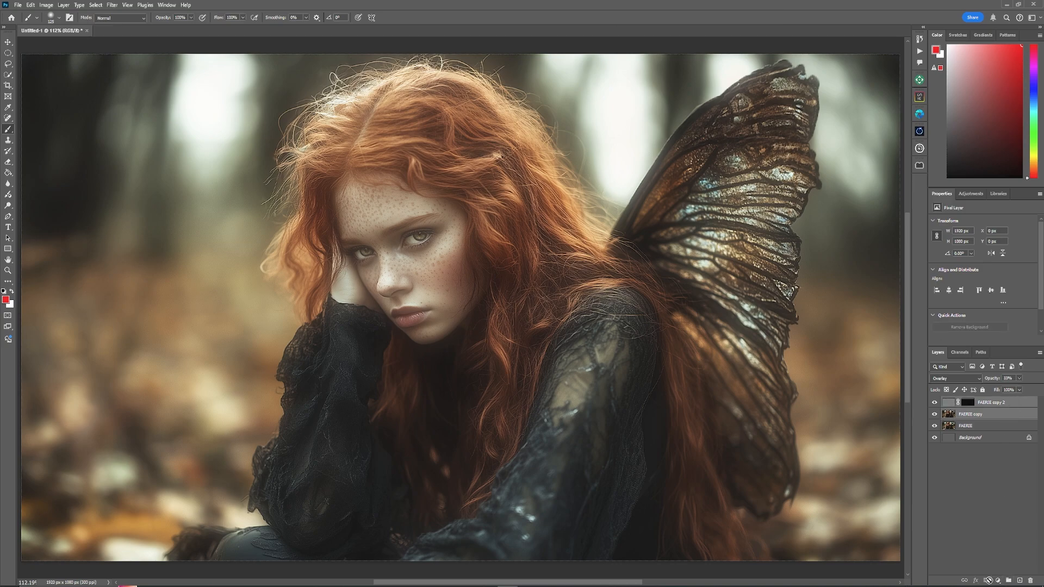
click(1008, 580)
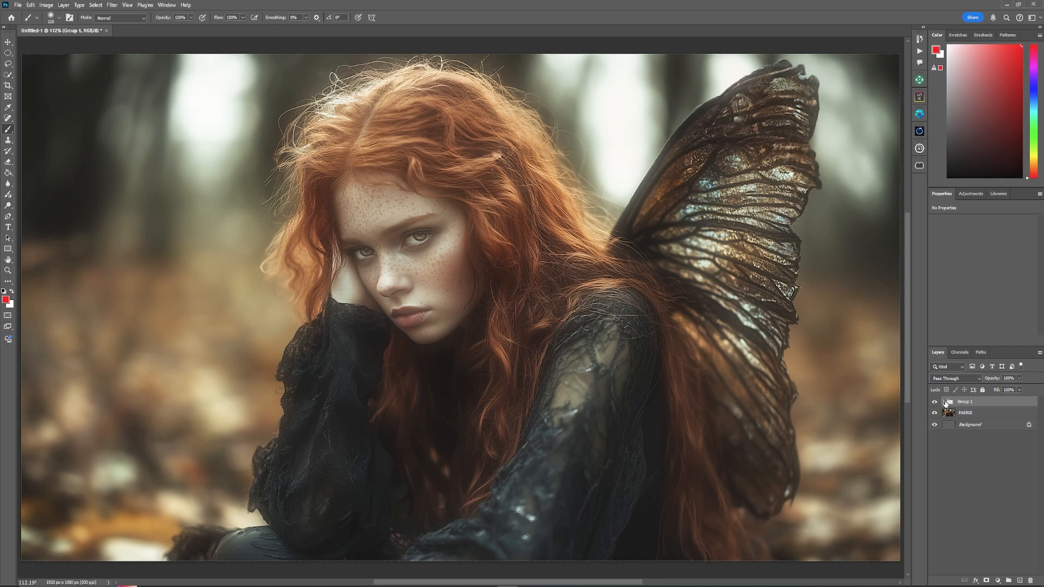
- Compare the image with Group 1 hidden and shown
click(935, 402)
click(935, 402)
click(935, 402)
click(936, 402)
- On the FAERIE copy 2 mask, paint white over both eyes with a smaller brush at 66% opacity and 75% flow
click(943, 402)
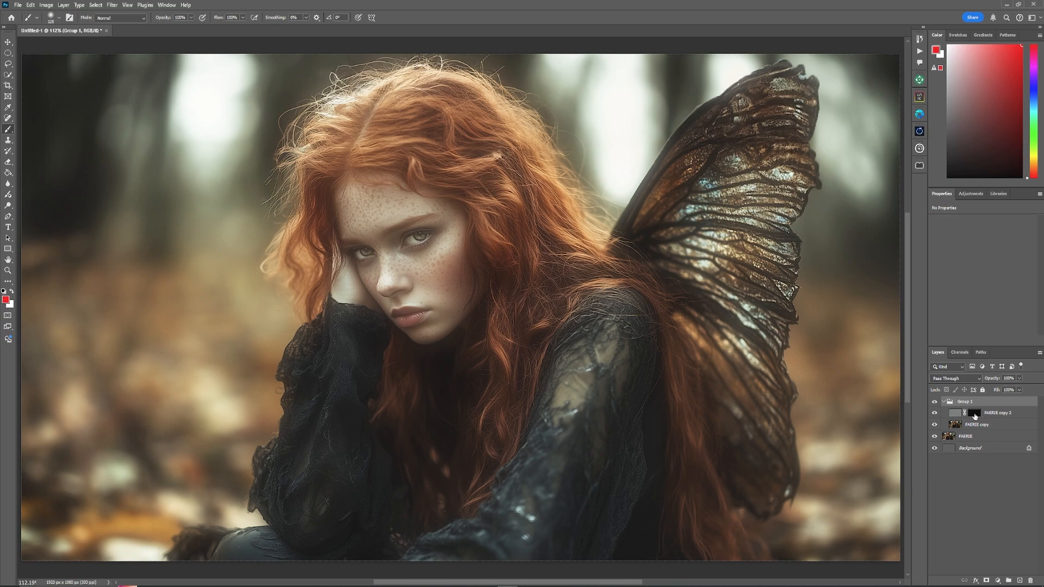
click(976, 416)
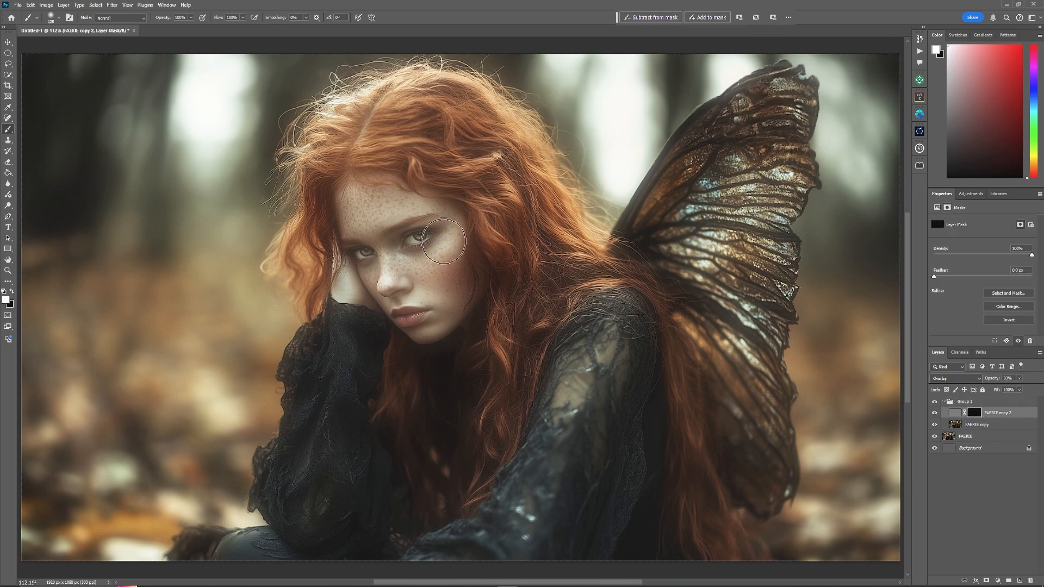
click(191, 18)
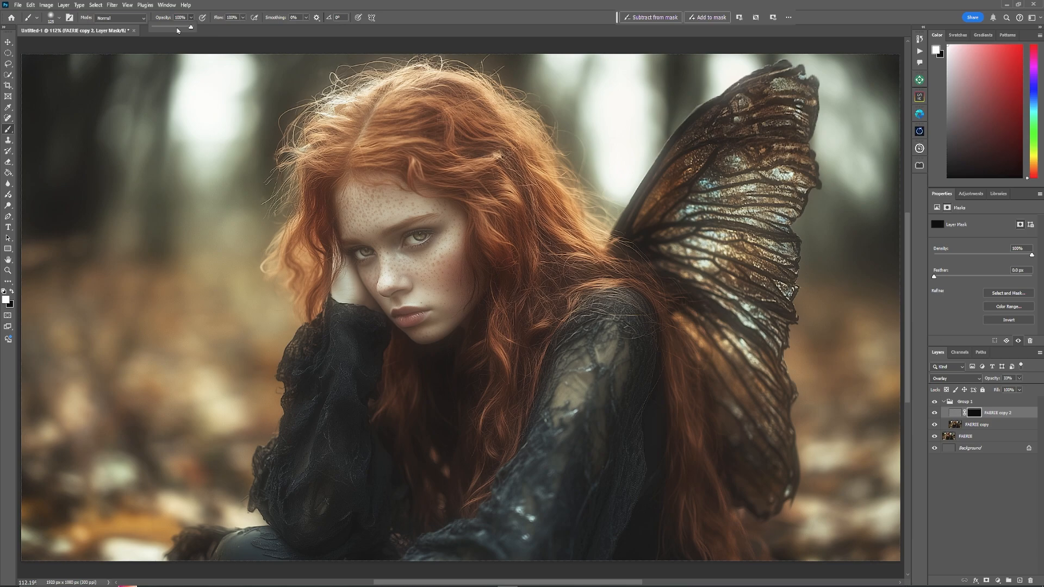
click(243, 18)
click(234, 26)
key(bracketleft)
key(bracketleft)
click(412, 244)
mouse_move(412, 245)
mouse_down()
mouse_move(426, 238)
mouse_move(362, 253)
mouse_up()
- Reduce the brush size and paint white over the lips on the FAERIE copy 2 mask
key(bracketleft)
key(bracketleft)
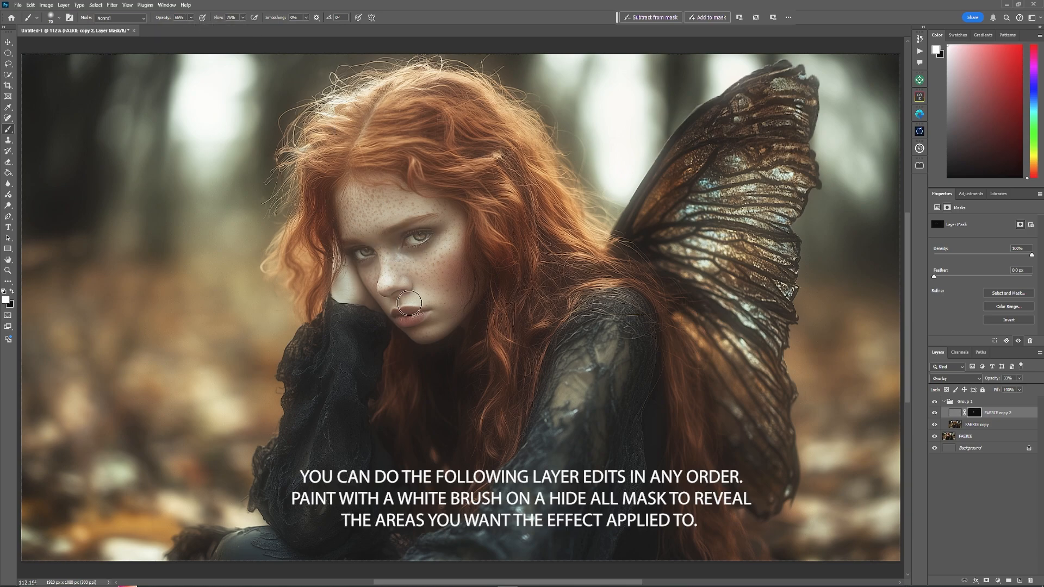
drag(408, 303, 435, 308)
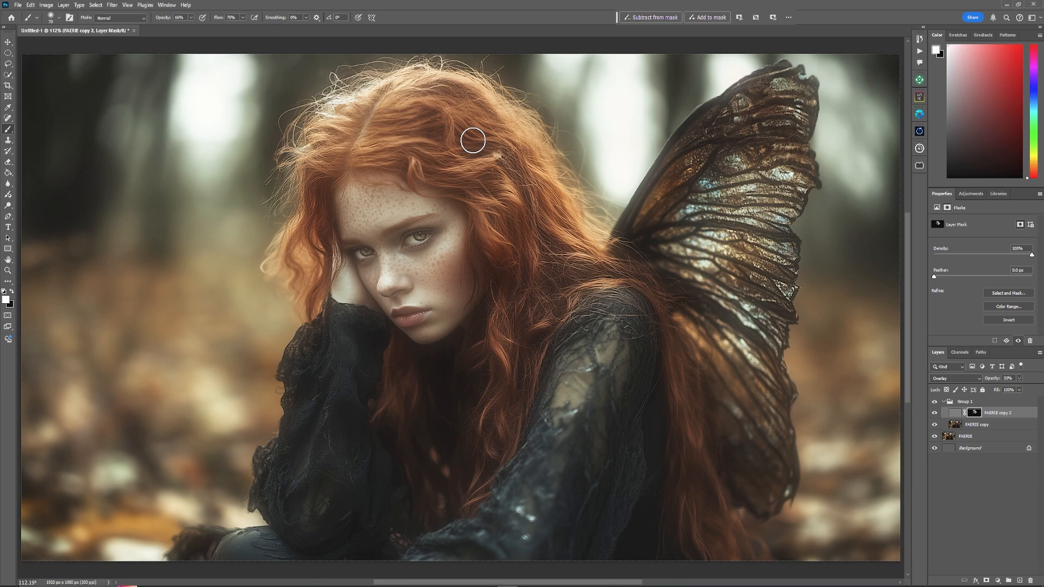
- Enlarge the brush and paint white over the hair and wing on the FAERIE copy 2 mask
key(bracketright)
key(bracketright)
key(bracketright)
key(bracketright)
key(bracketright)
key(bracketright)
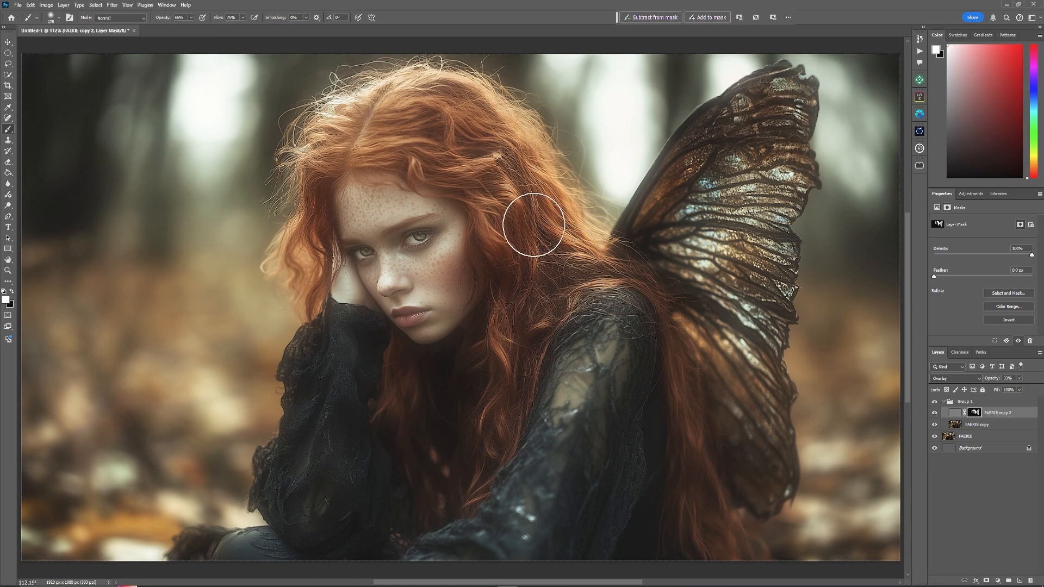
- Collapse Group 1 and compare the image with the group hidden and shown
click(944, 403)
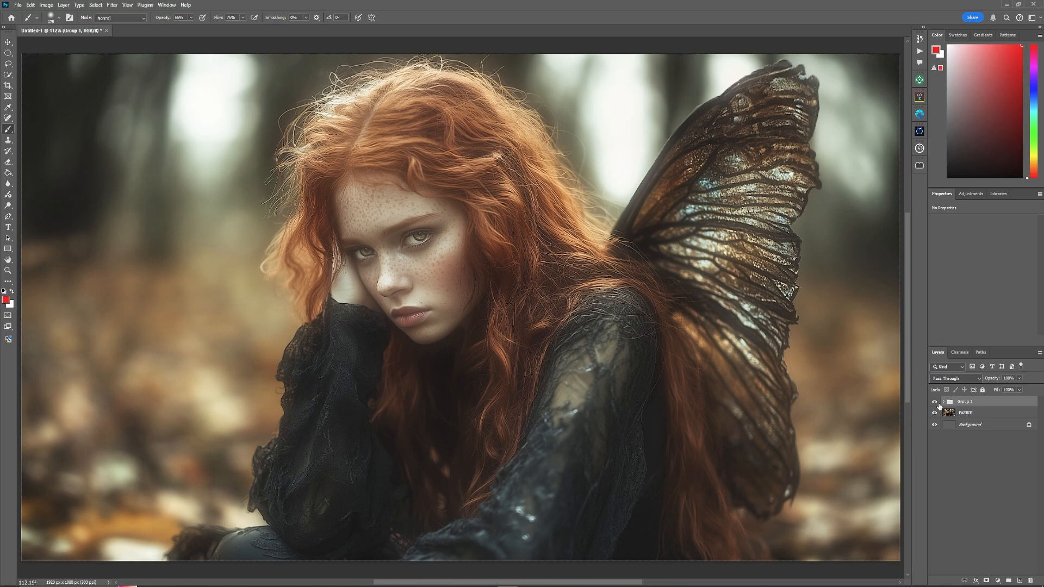
click(935, 404)
click(936, 403)
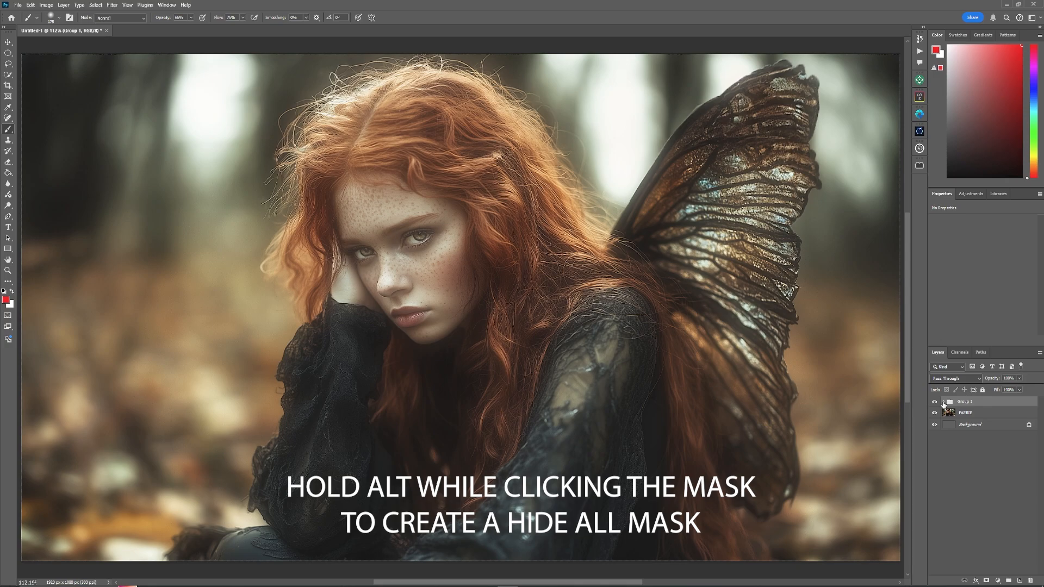
- Add a layer mask to FAERIE copy inside Group 1 and invert the mask to black
click(943, 403)
click(986, 425)
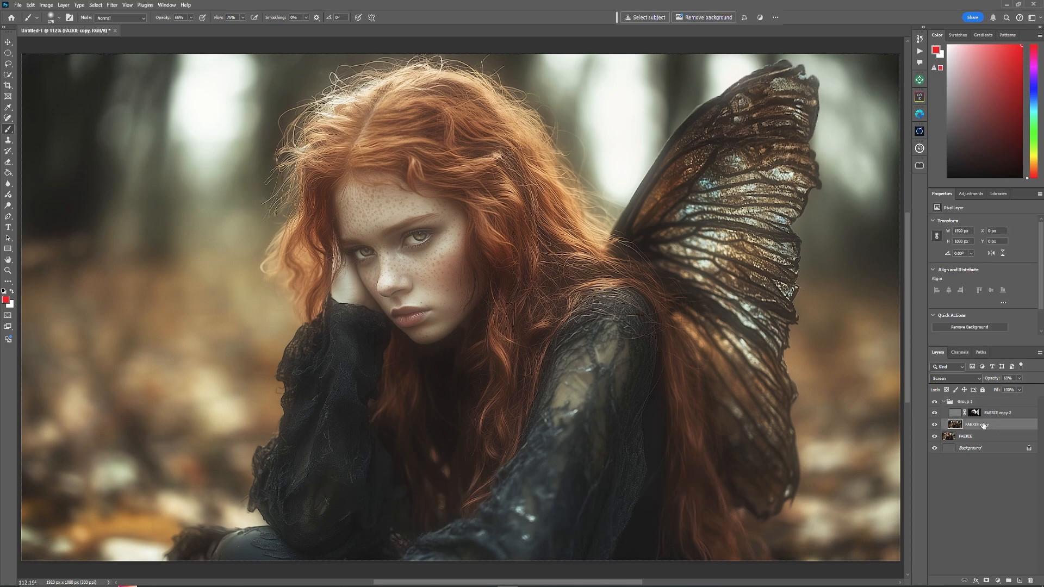
click(986, 581)
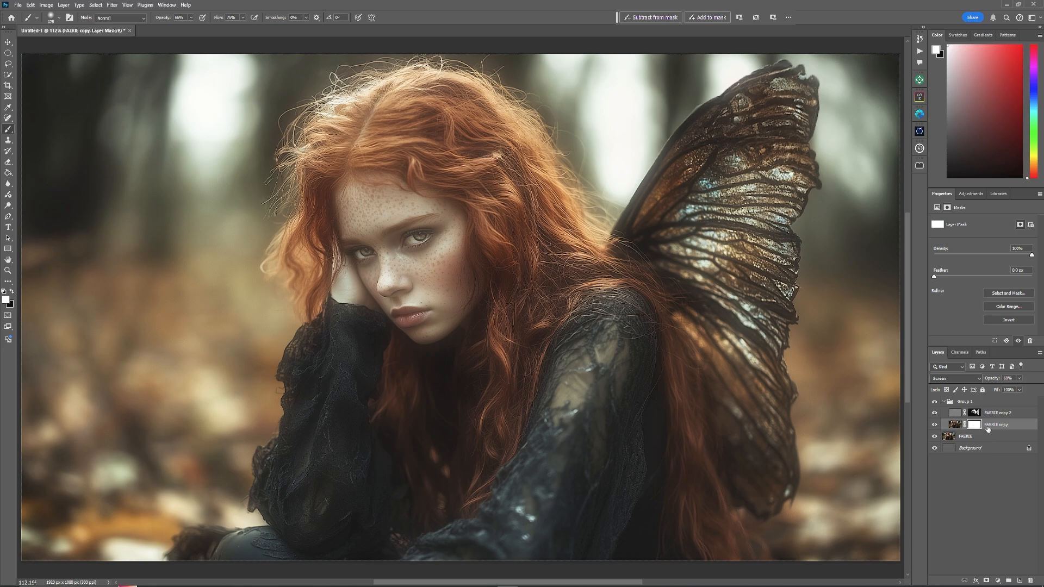
key(ctrl+i)
- Paint white over the forest background on the FAERIE copy mask, using a large brush and a smaller one
key(bracketright)
key(bracketright)
key(bracketright)
key(bracketright)
key(bracketright)
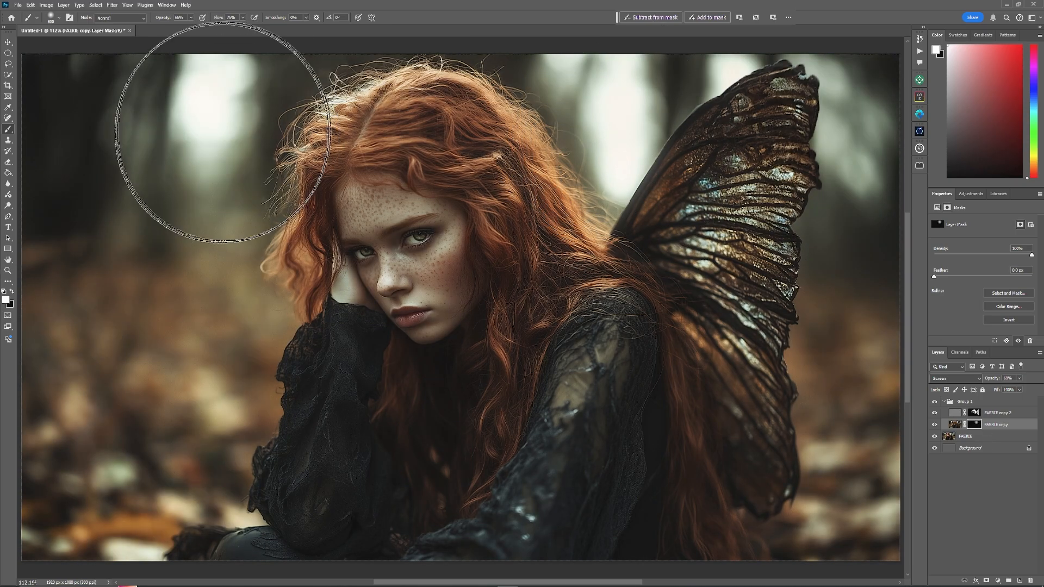
key(bracketleft)
key(bracketleft)
key(bracketleft)
key(bracketleft)
key(bracketleft)
- Paint black over the face beside the eye on the FAERIE copy mask with an enlarged brush at 36% opacity
key(x)
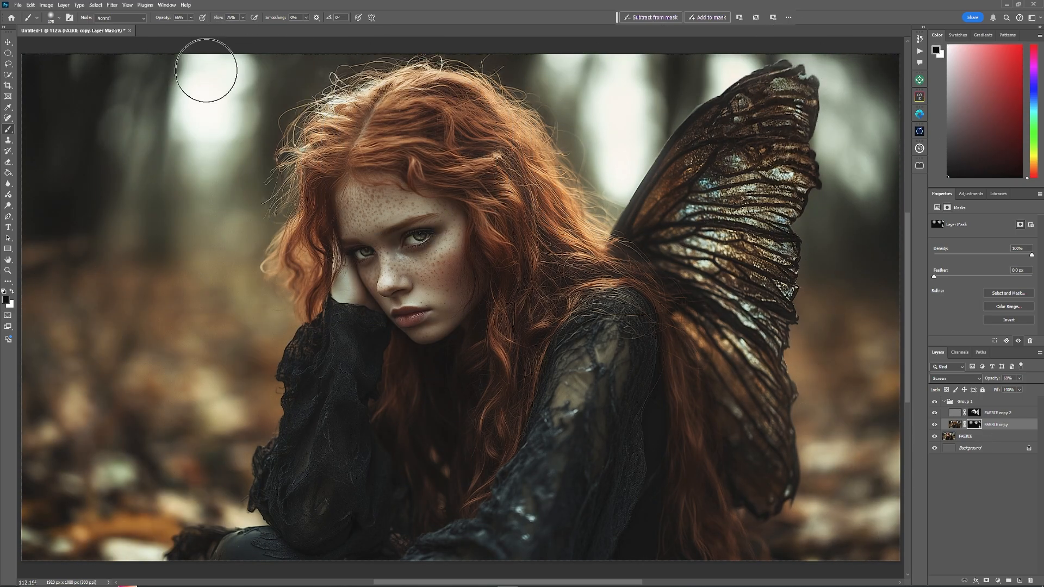
key(bracketright)
key(bracketright)
key(bracketright)
key(bracketright)
key(bracketright)
key(bracketright)
key(bracketright)
key(3)
key(6)
drag(418, 237, 461, 212)
- Paint white down the wing on the FAERIE copy mask with a much smaller brush at 67% opacity
key(bracketleft)
key(bracketleft)
key(bracketleft)
key(bracketleft)
key(bracketleft)
key(bracketleft)
key(bracketleft)
key(bracketleft)
key(bracketleft)
key(bracketleft)
key(bracketleft)
click(955, 424)
key(6)
key(7)
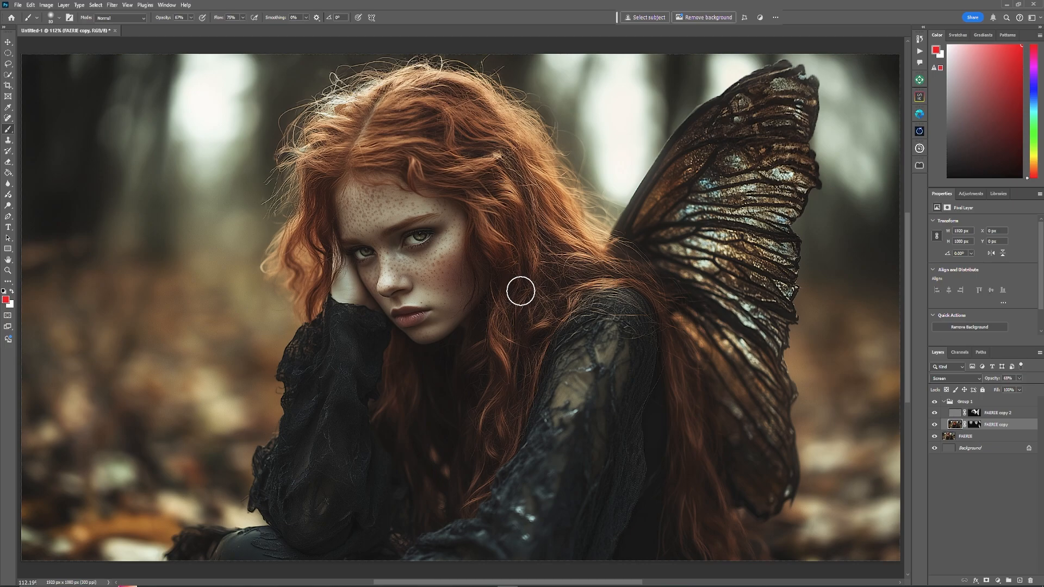
click(974, 424)
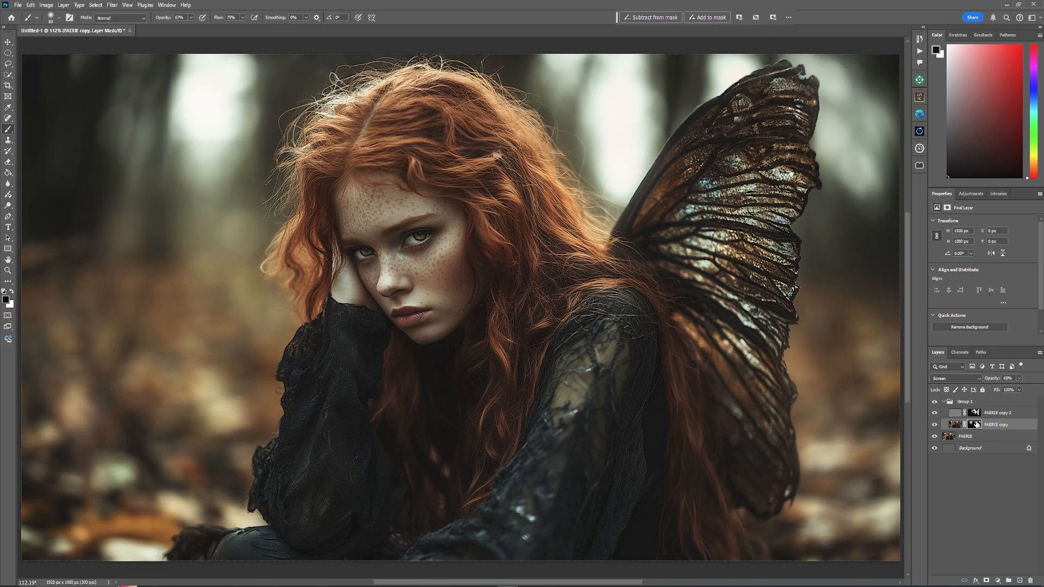
key(x)
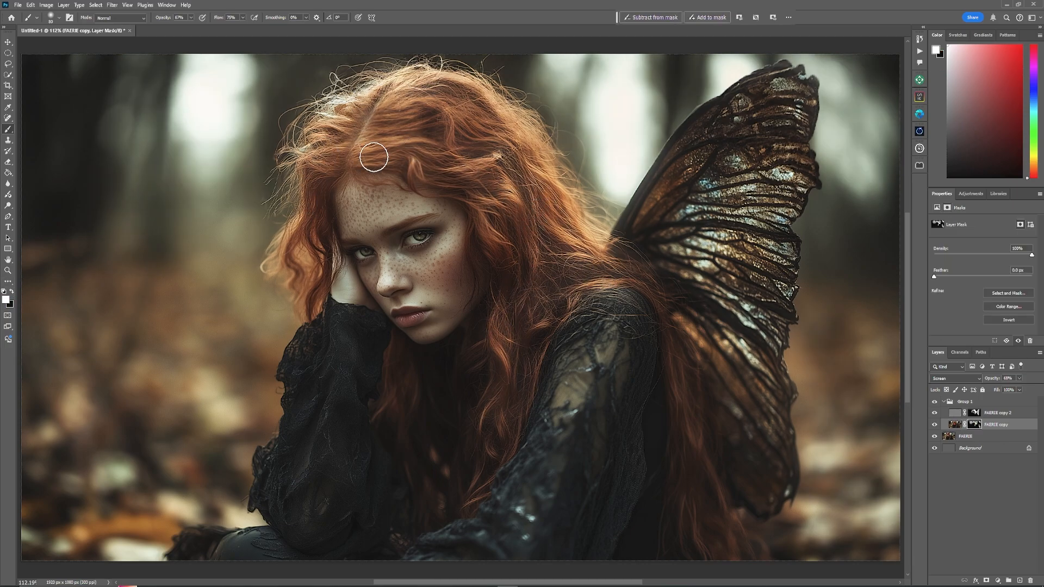
mouse_move(716, 209)
mouse_down()
mouse_move(697, 216)
mouse_move(740, 376)
mouse_up()
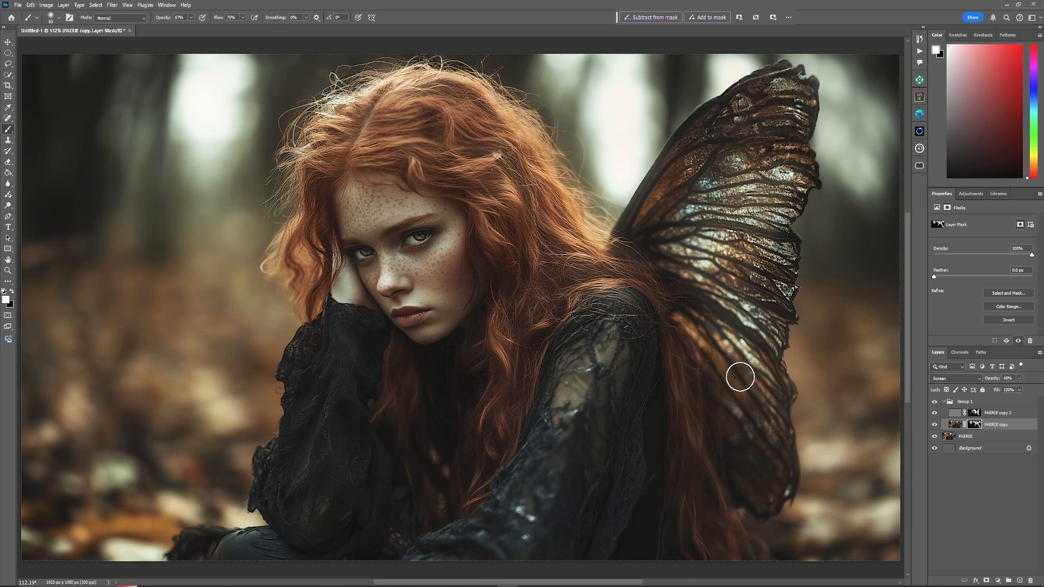
- Compare the portrait with Group 1 hidden and shown
click(936, 402)
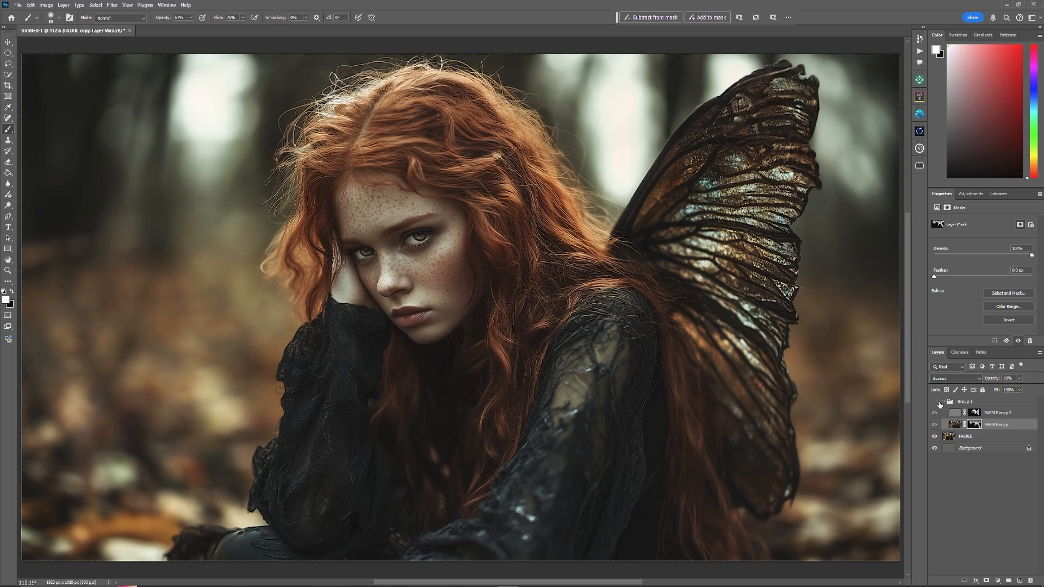
click(933, 402)
click(933, 403)
click(934, 402)
- Stamp all visible layers into a new layer above Group 1 and select a circular area around the bright gap between hair and wing
click(995, 402)
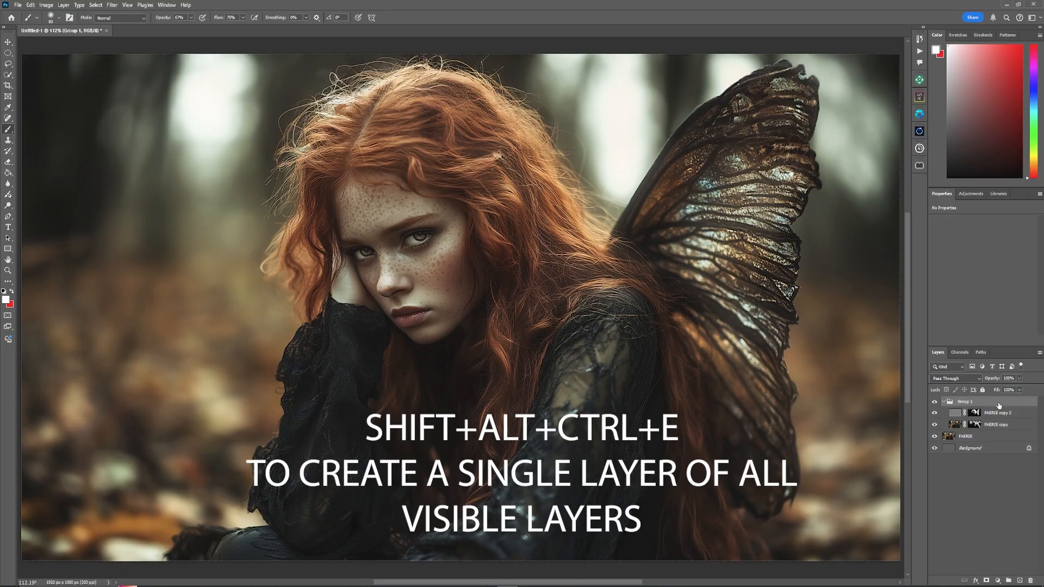
key(ctrl+shift+alt+e)
key(m)
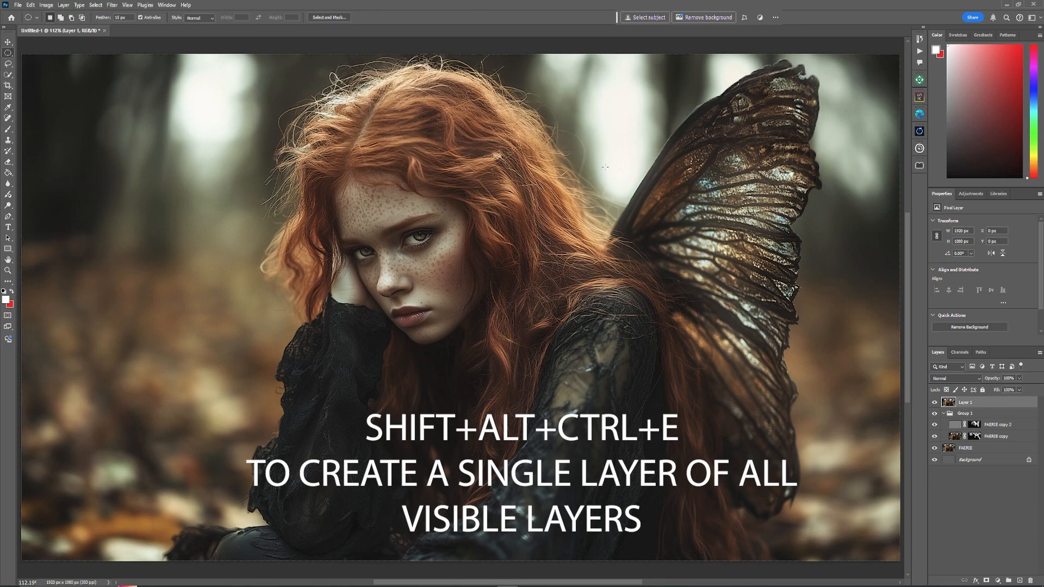
drag(612, 160, 632, 181)
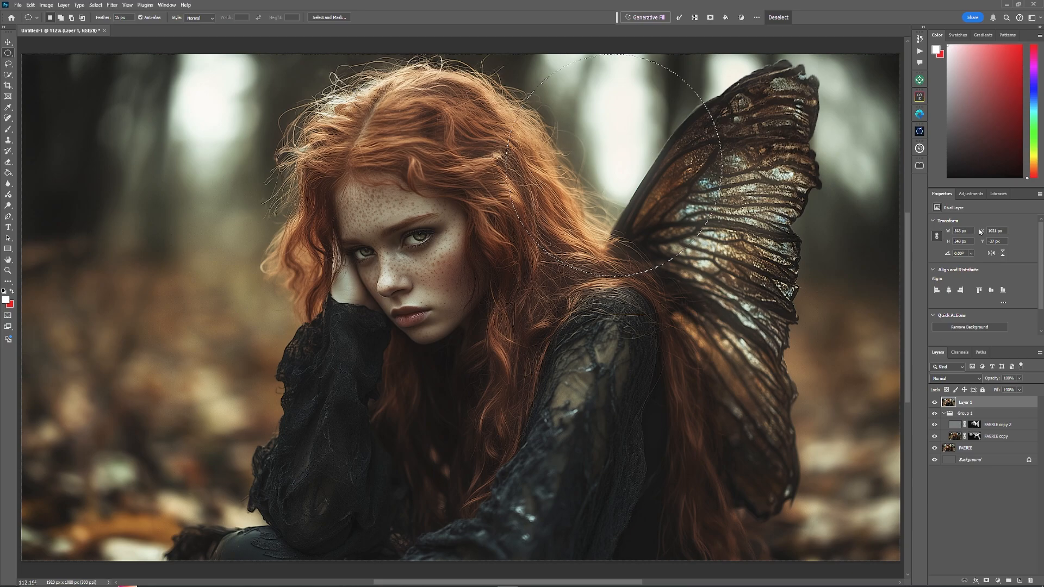
- Add a Curves adjustment for the circular selection and raise the upper part of the RGB curve to strongly brighten it
click(971, 193)
click(969, 259)
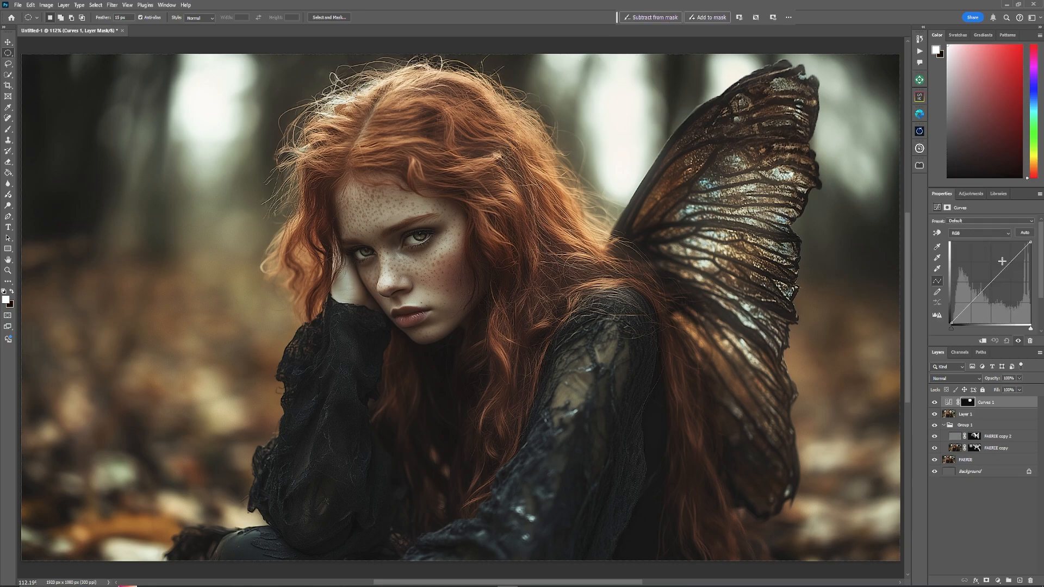
drag(1002, 268, 1002, 245)
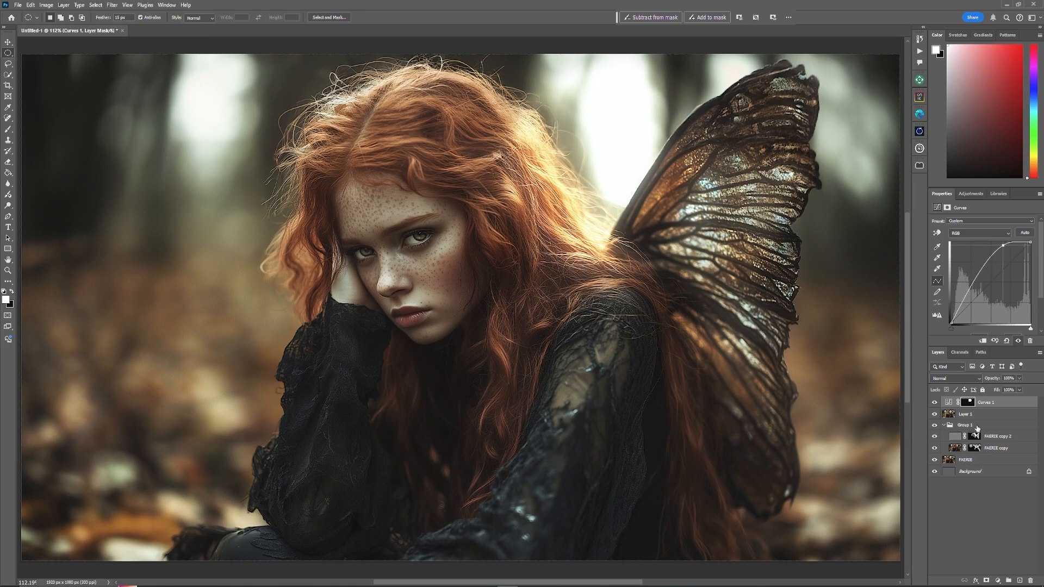
- Soften the Curves 1 layer mask with a Gaussian Blur of 27.7 pixels
click(969, 403)
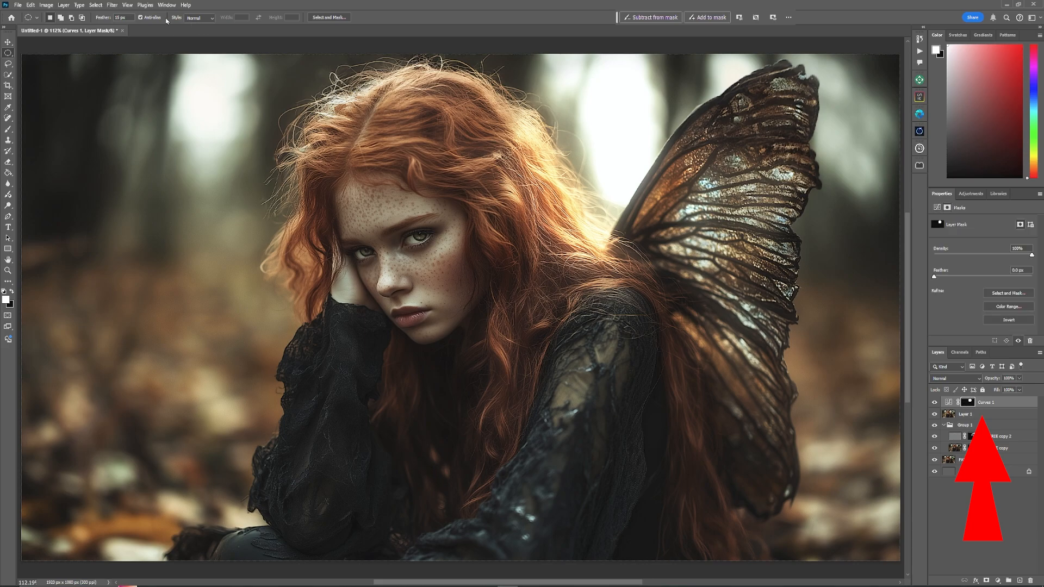
click(112, 5)
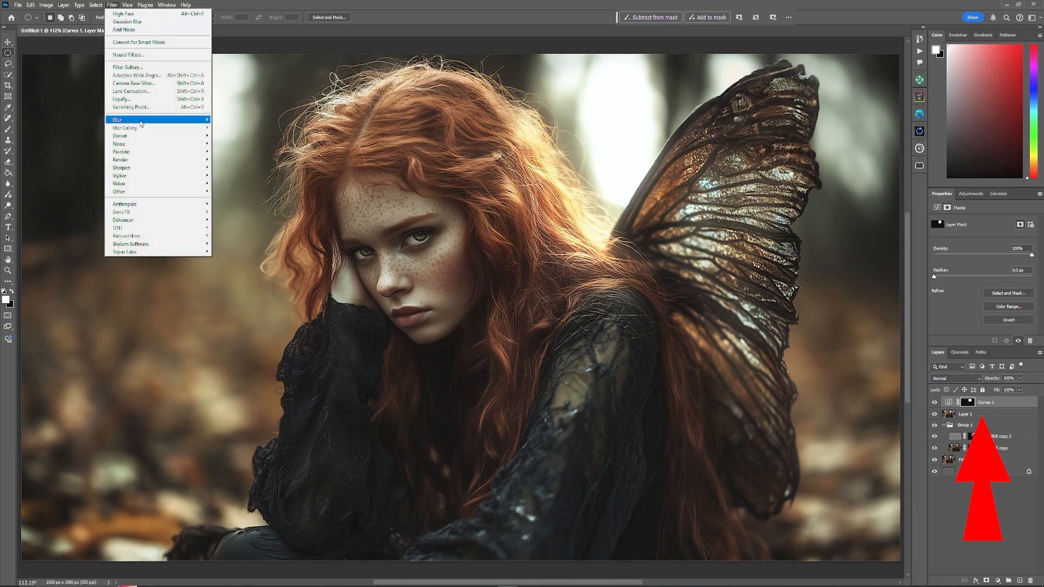
mouse_move(140, 122)
click(240, 153)
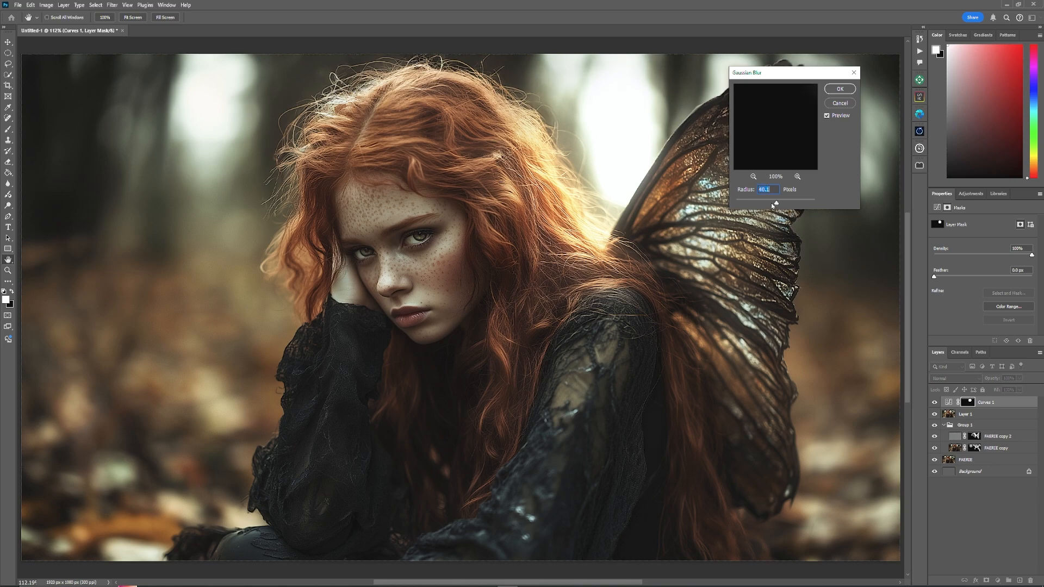
click(827, 116)
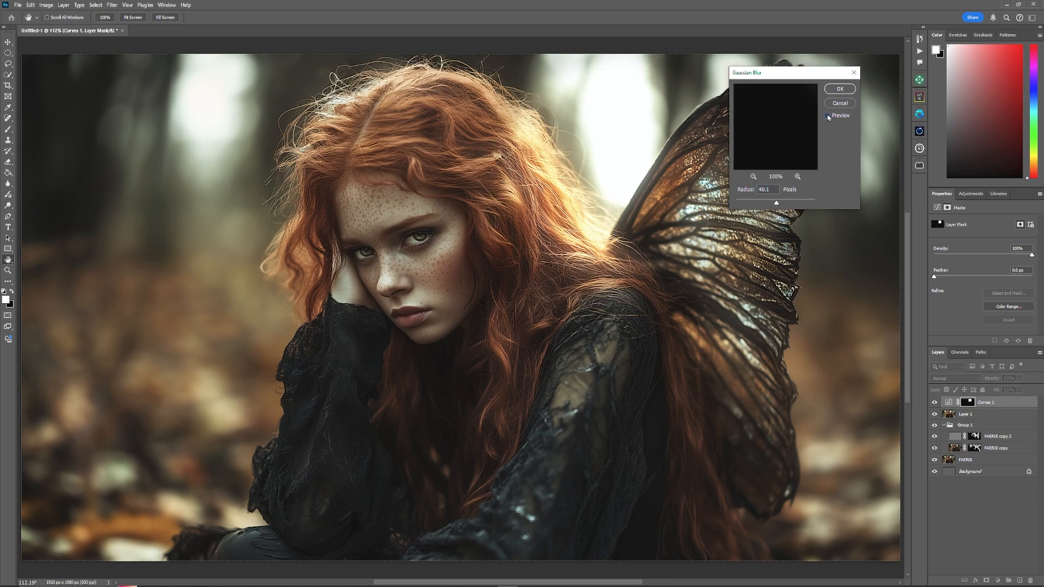
click(826, 116)
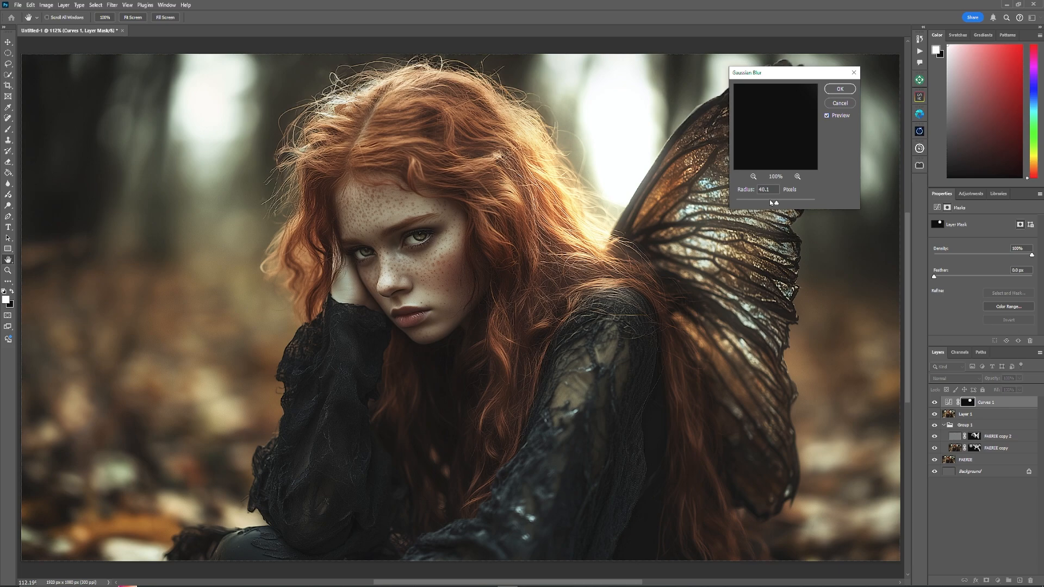
click(770, 200)
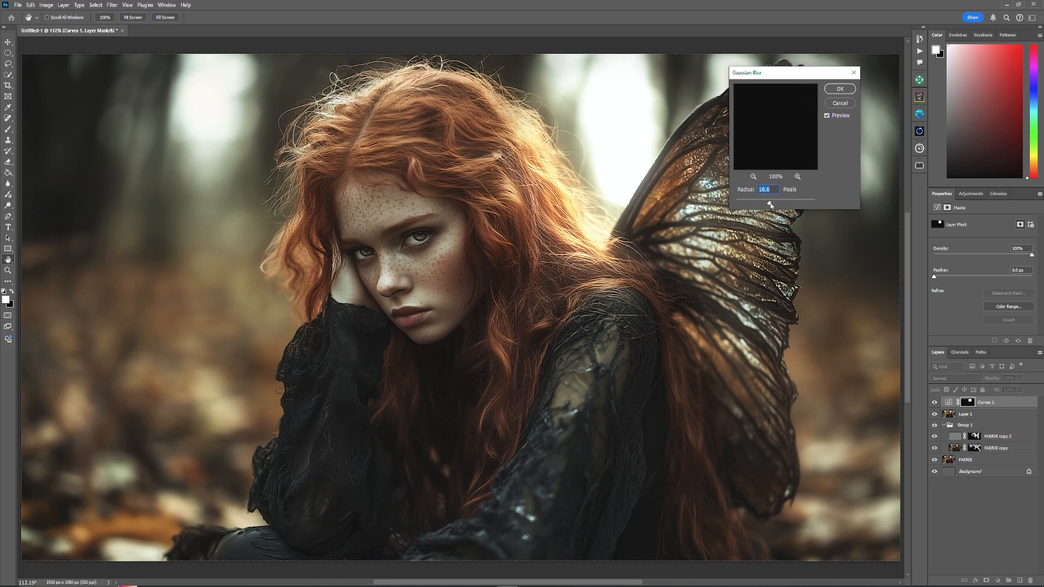
drag(770, 204, 772, 203)
click(840, 89)
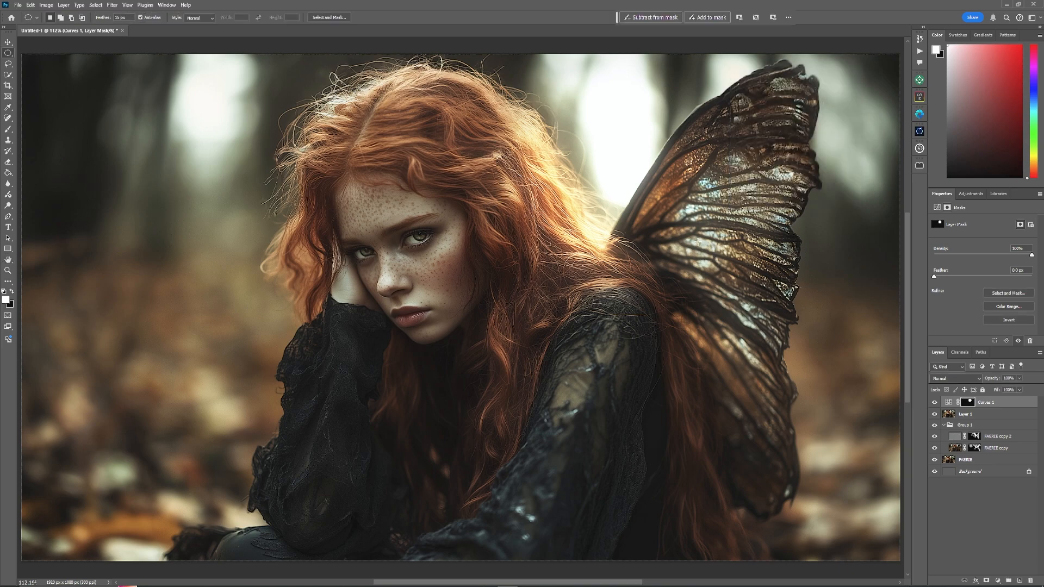
- Select a circle around the bright background patch beside the top of the hair and brighten it with a second Curves adjustment
click(954, 405)
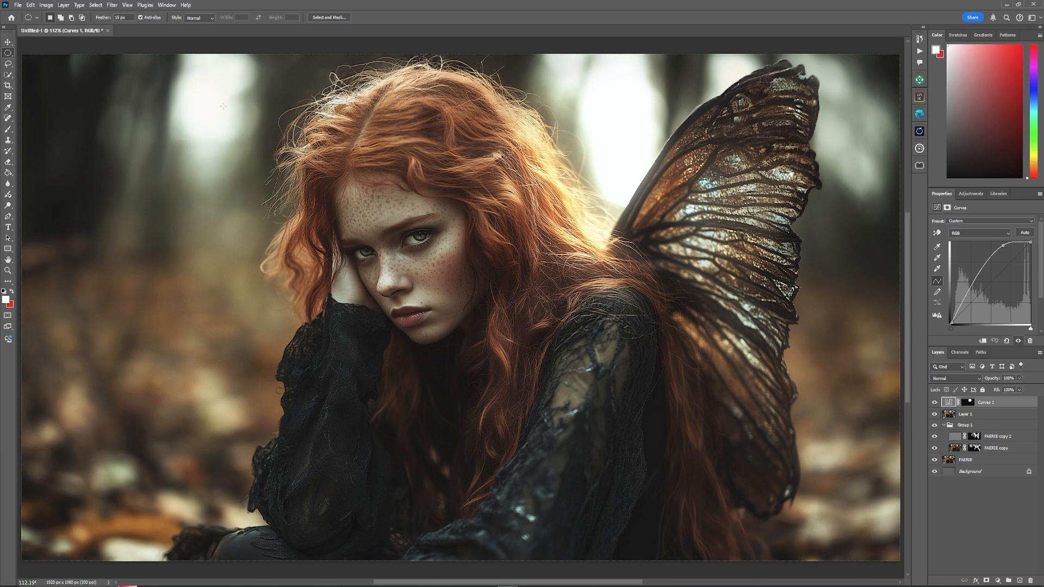
drag(204, 86, 290, 168)
drag(234, 122, 244, 135)
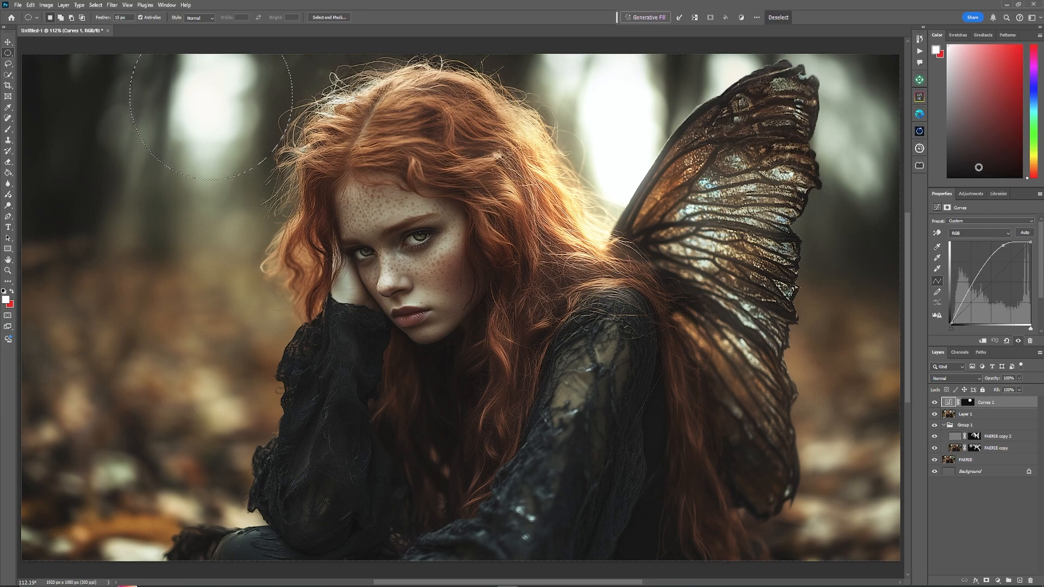
click(970, 194)
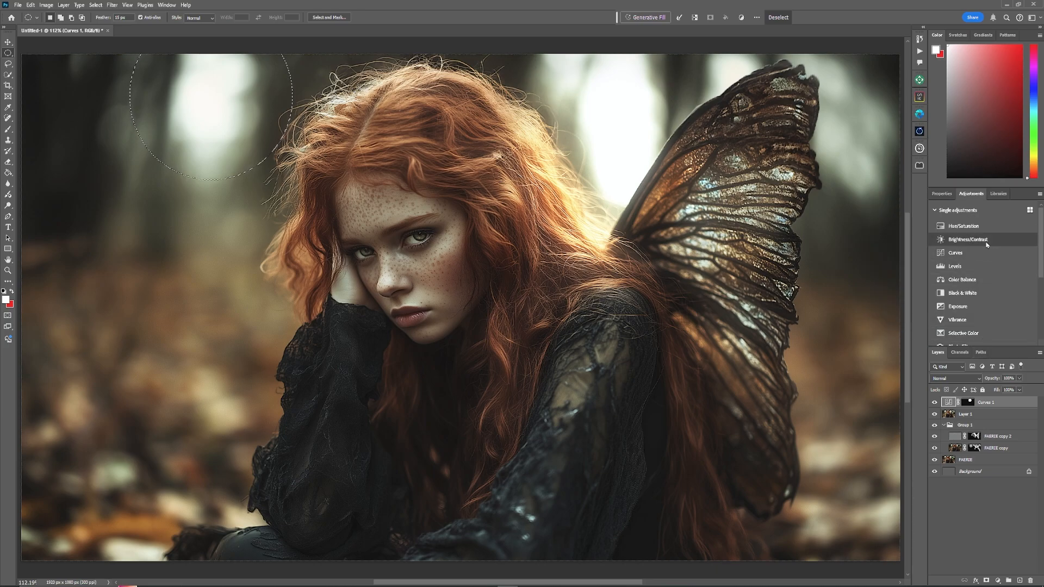
click(979, 253)
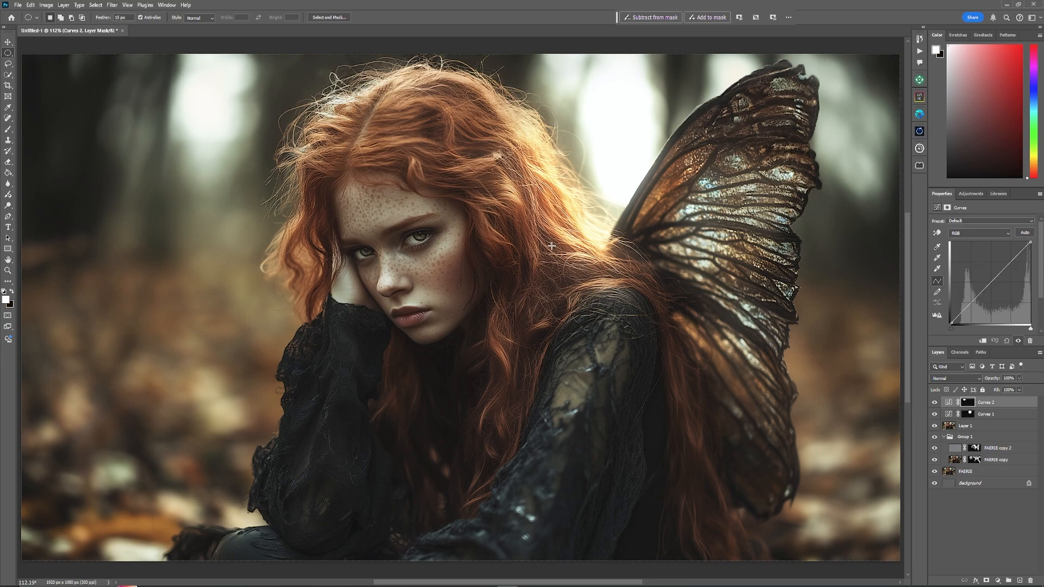
drag(1001, 272, 1001, 255)
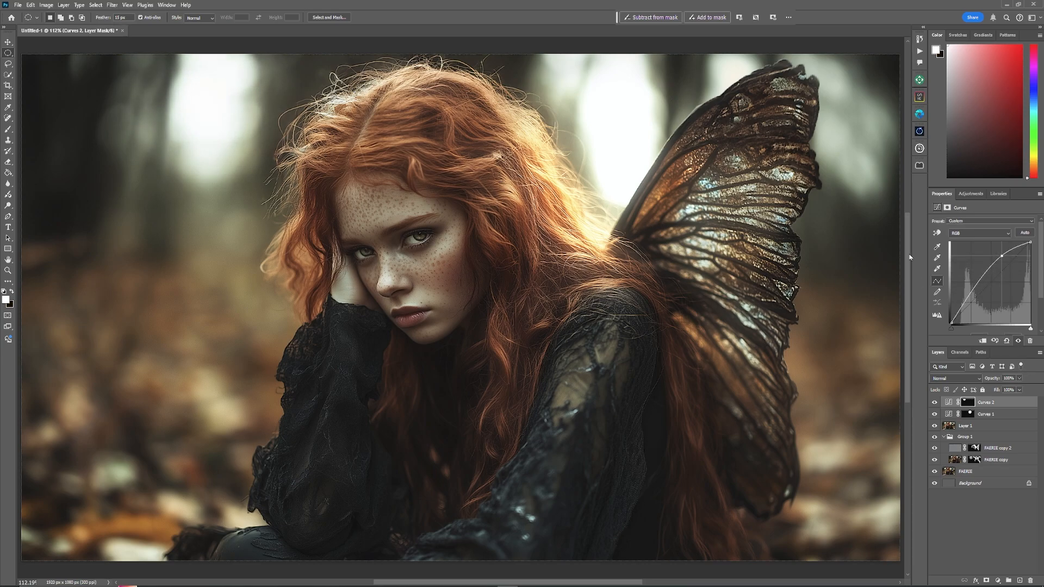
- Soften the Curves 2 layer mask with a Gaussian Blur of 27.7 pixels
click(112, 5)
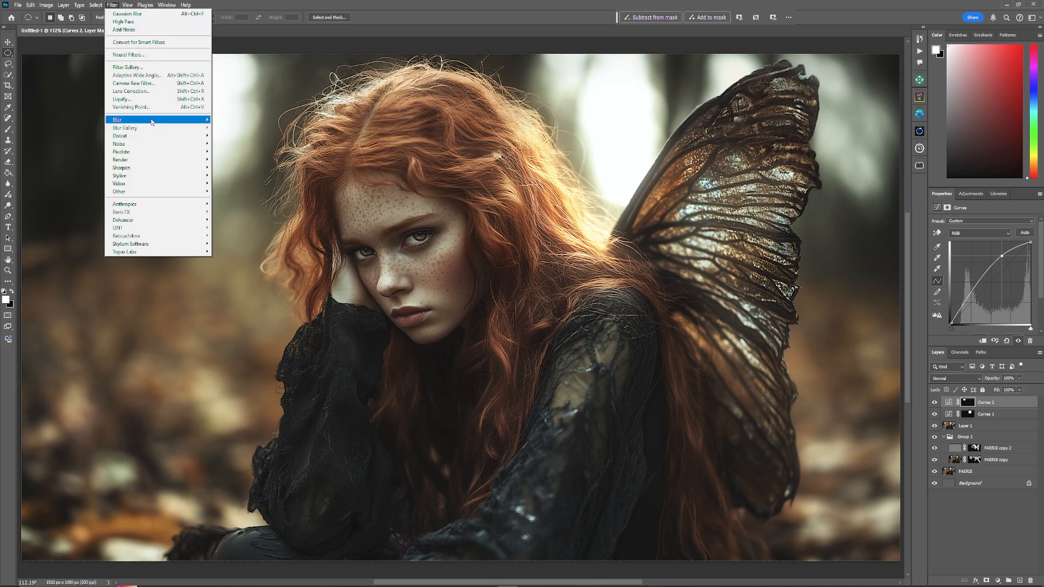
mouse_move(163, 120)
click(239, 152)
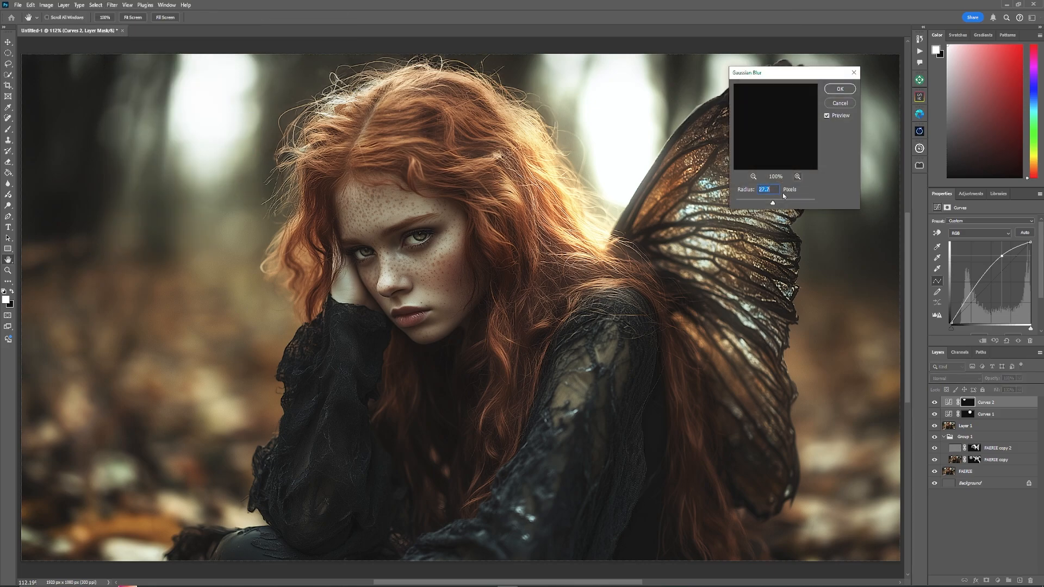
click(839, 89)
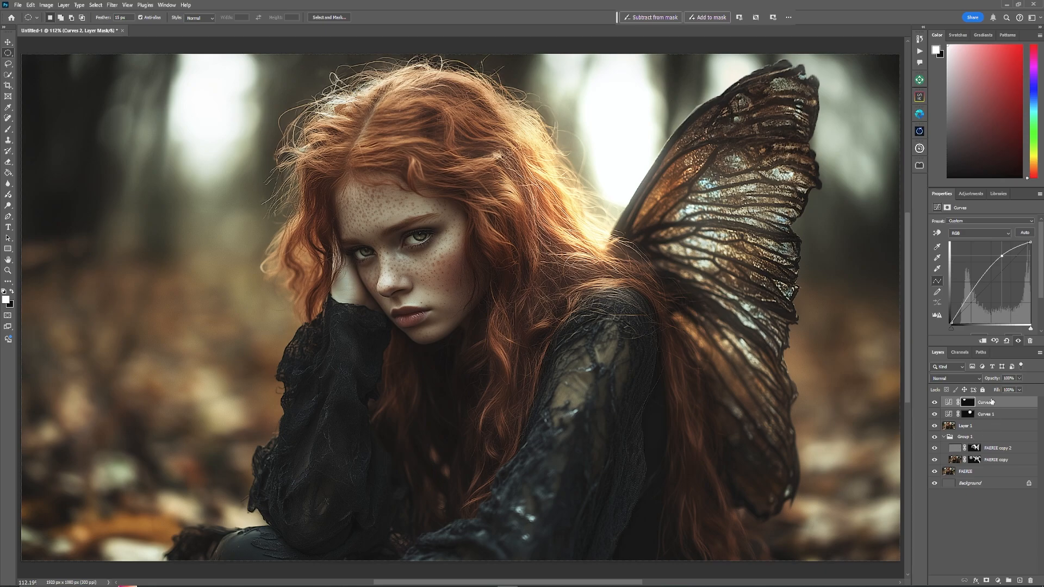
- Group all layers from Curves 2 down to FAERIE copy, including Layer 1 and Group 1
key(ctrl+2)
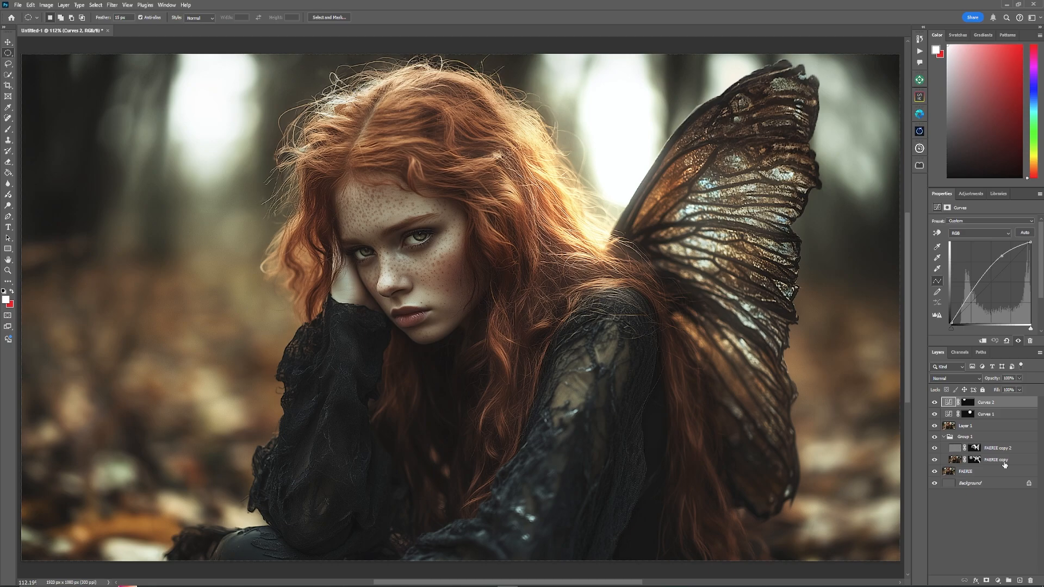
shift+click(1004, 465)
click(1008, 580)
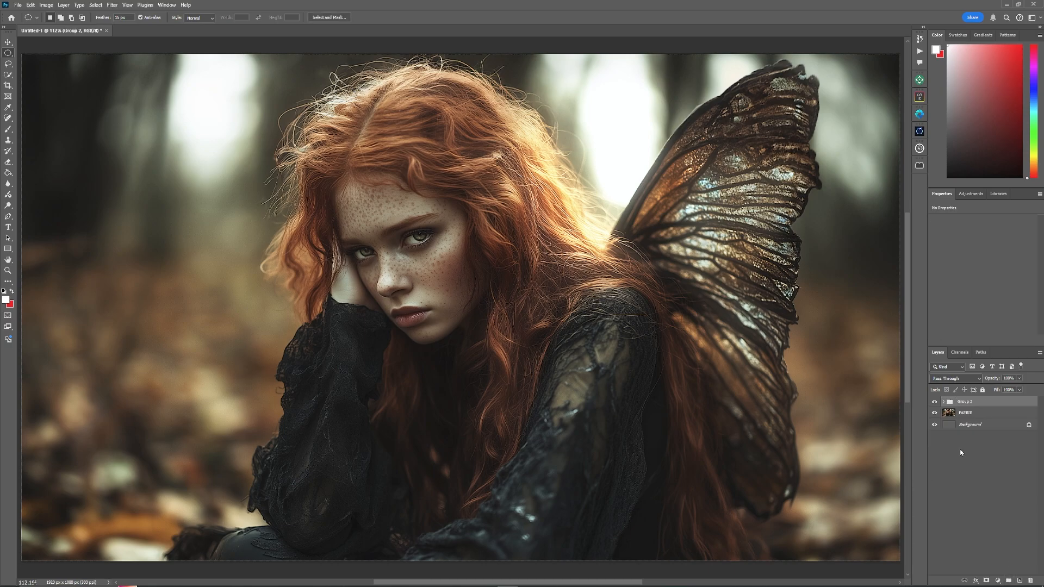
- Compare the portrait with Group 2 hidden and shown
click(935, 403)
click(934, 403)
click(934, 404)
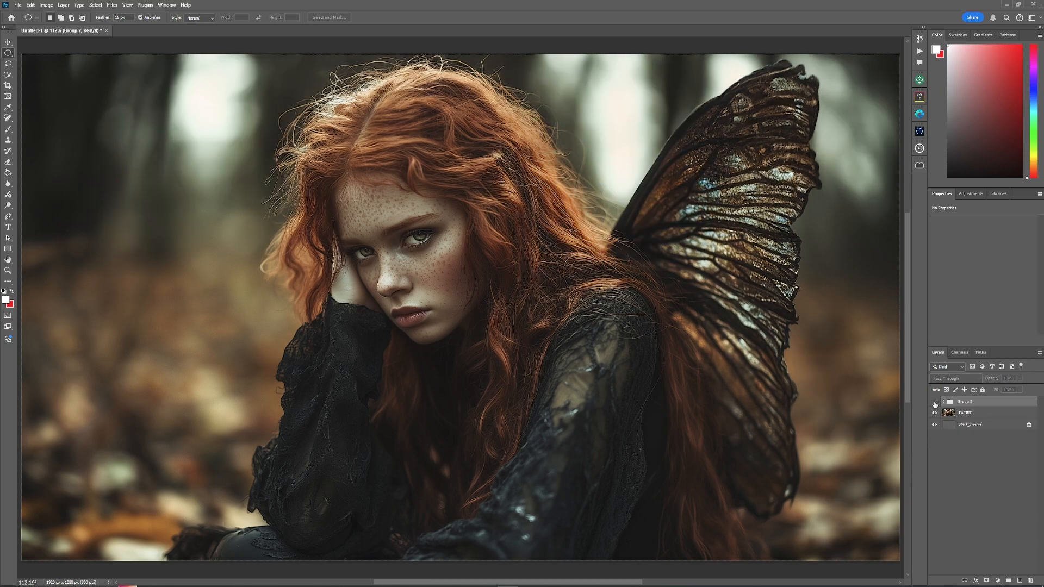
click(934, 403)
click(934, 403)
click(934, 404)
- Expand Group 2 and lower the Curves 1 layer's opacity to 64%
click(943, 402)
click(994, 427)
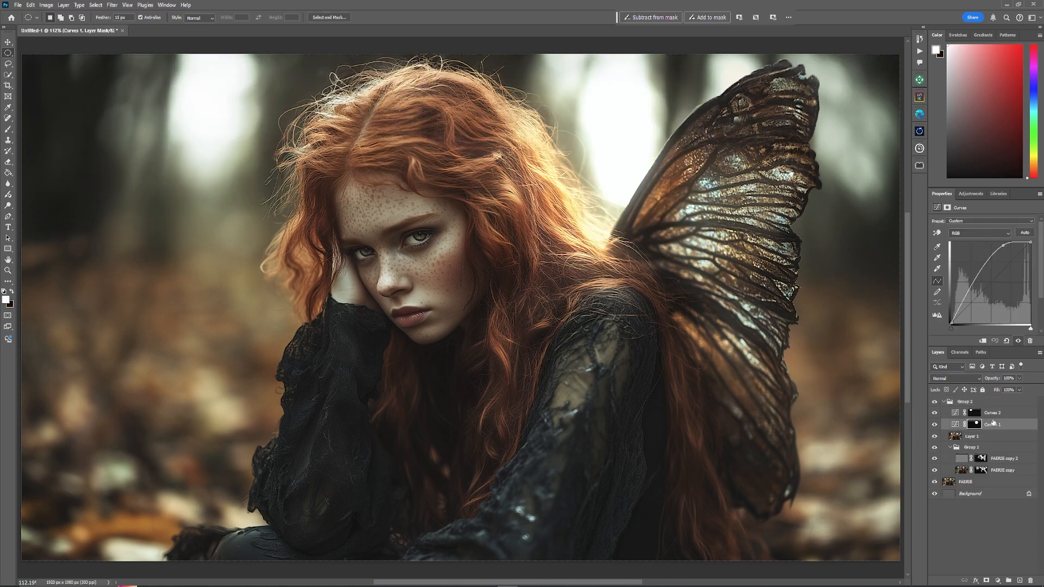
click(1019, 389)
drag(1006, 389, 1006, 390)
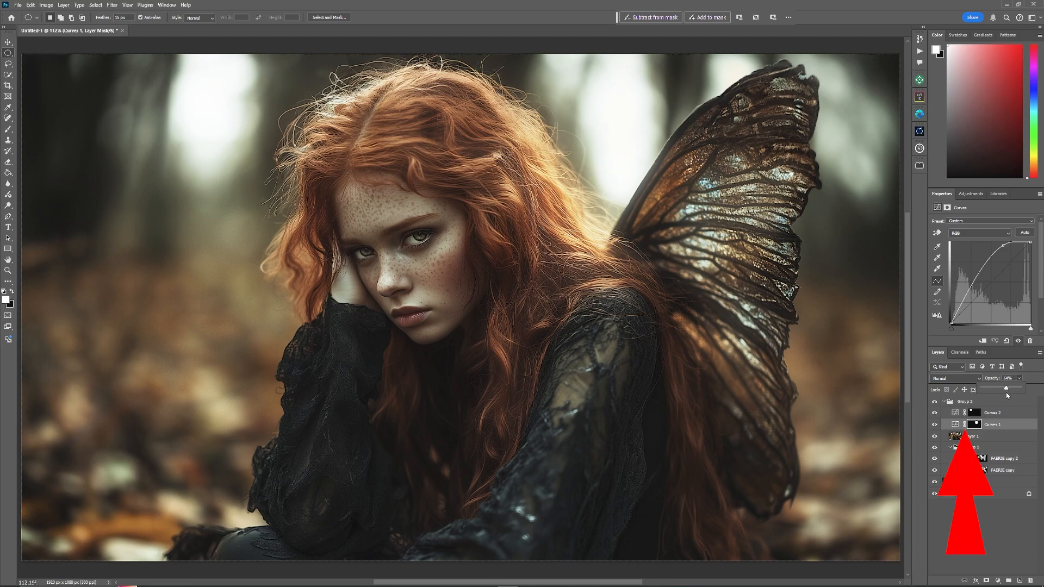
- Unlink the Curves 1 mask from its adjustment and enlarge the mask with Free Transform so the glow reaches the face and dress
click(965, 427)
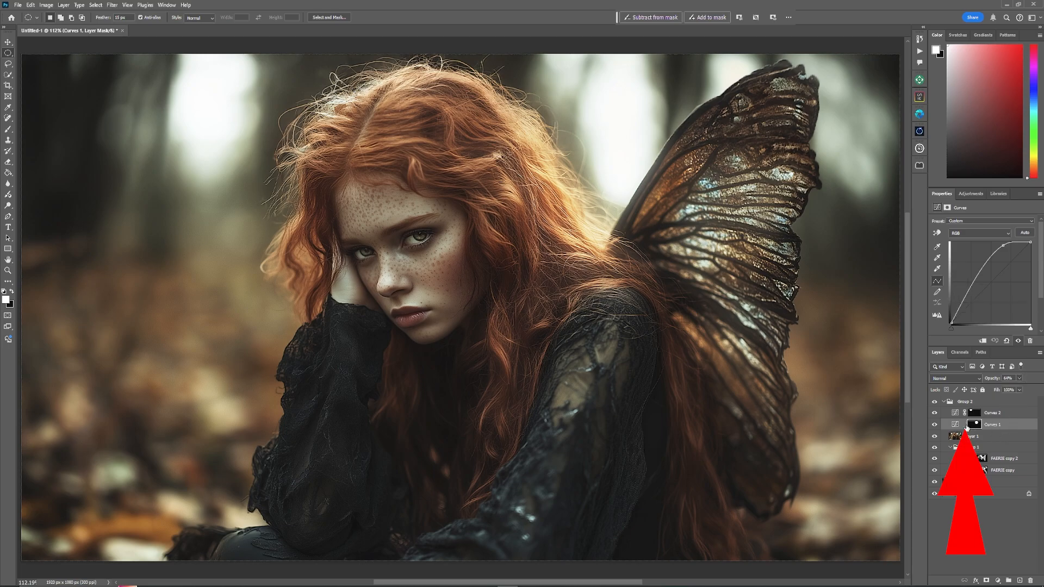
click(963, 425)
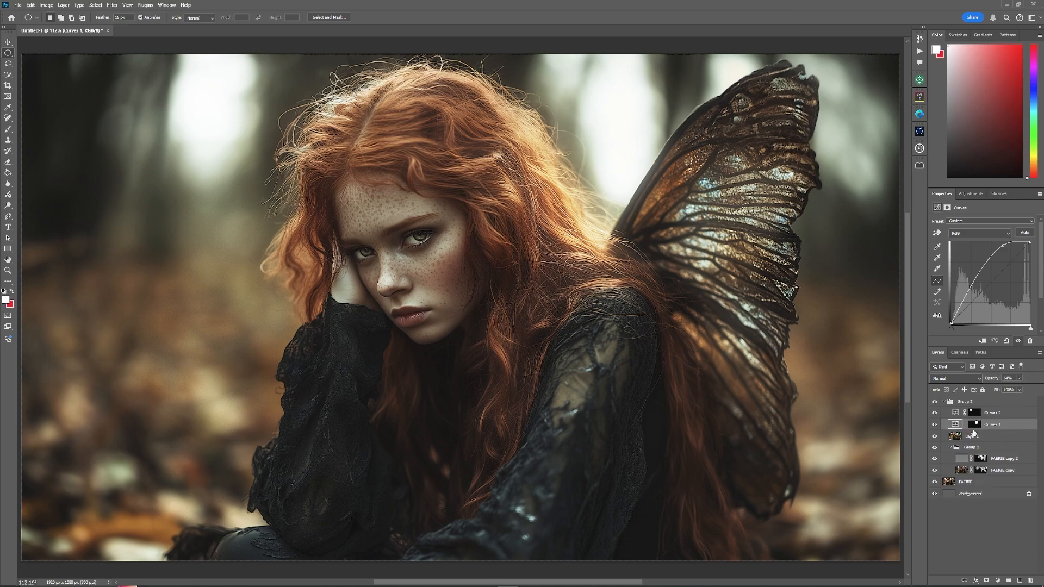
click(973, 424)
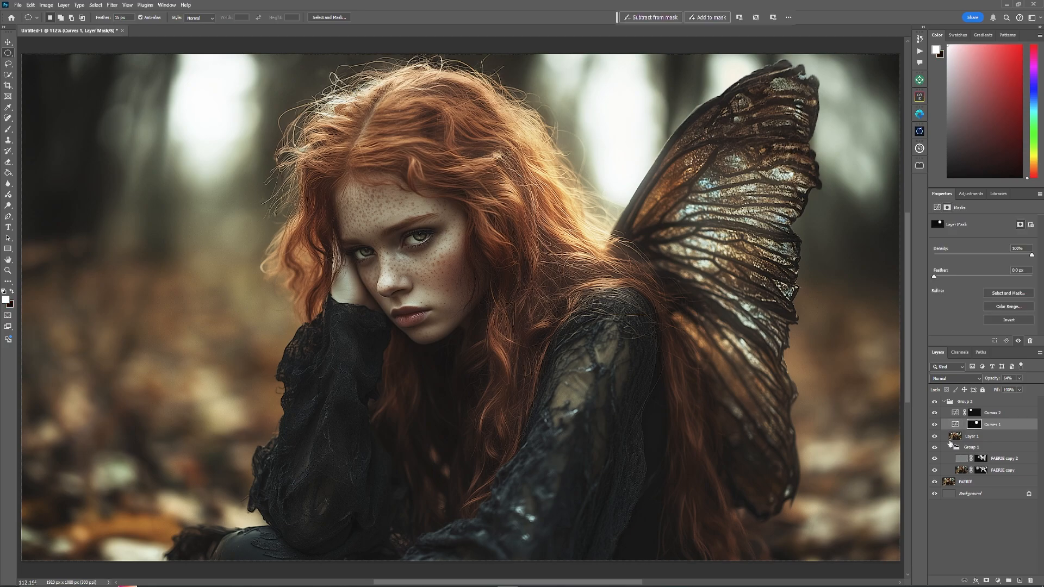
key(ctrl+t)
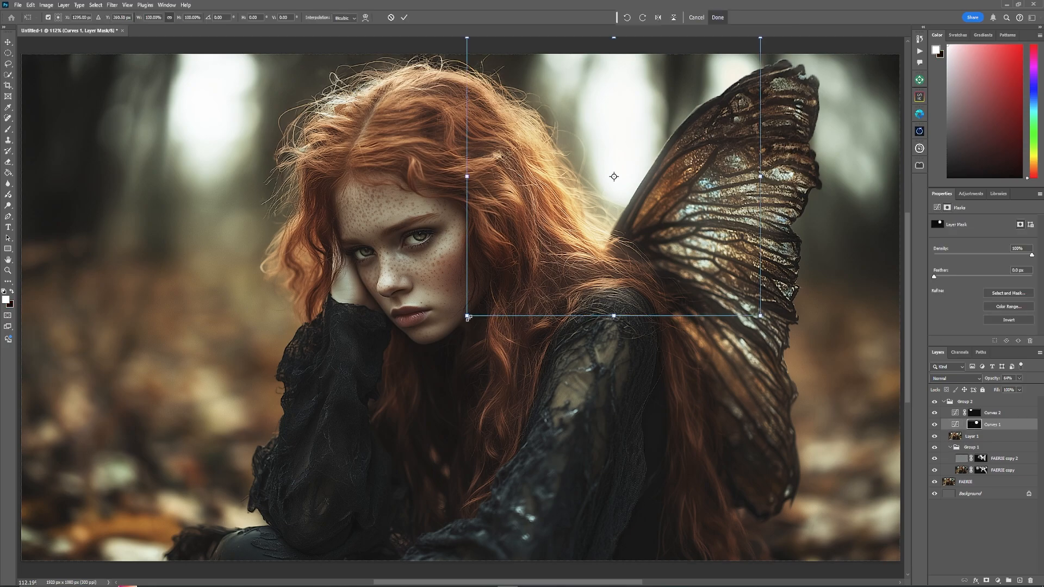
drag(468, 318, 297, 513)
click(403, 16)
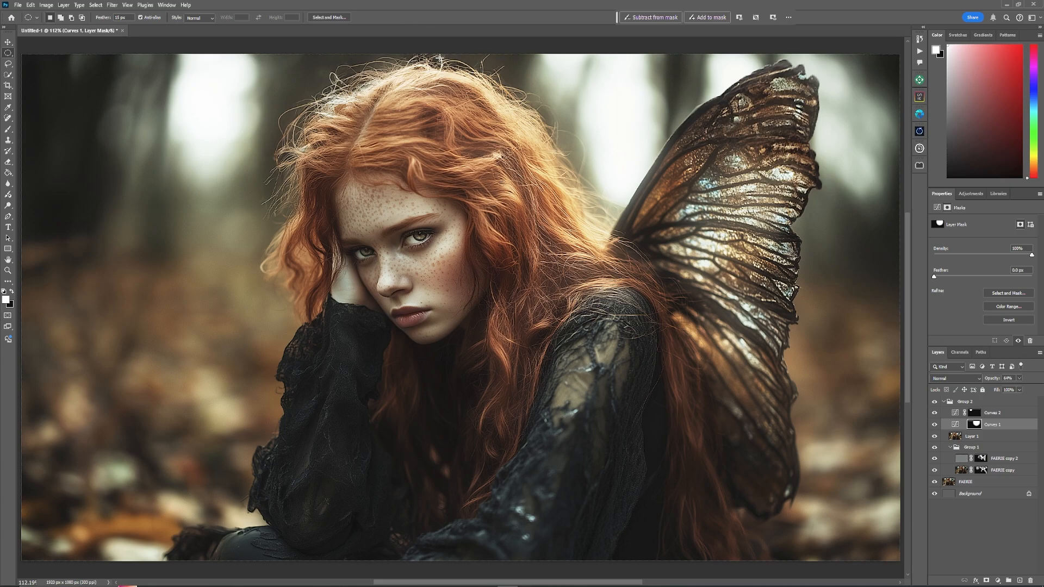
- Collapse Group 2 and compare the portrait with and without all its enhancements
click(947, 403)
click(943, 402)
click(934, 403)
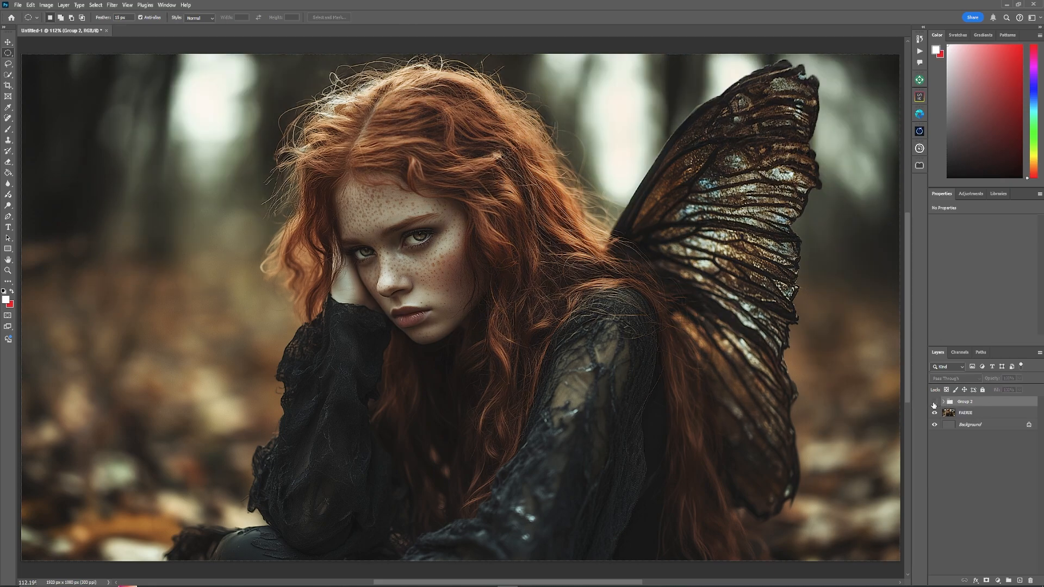
click(933, 403)
click(933, 403)
click(934, 403)
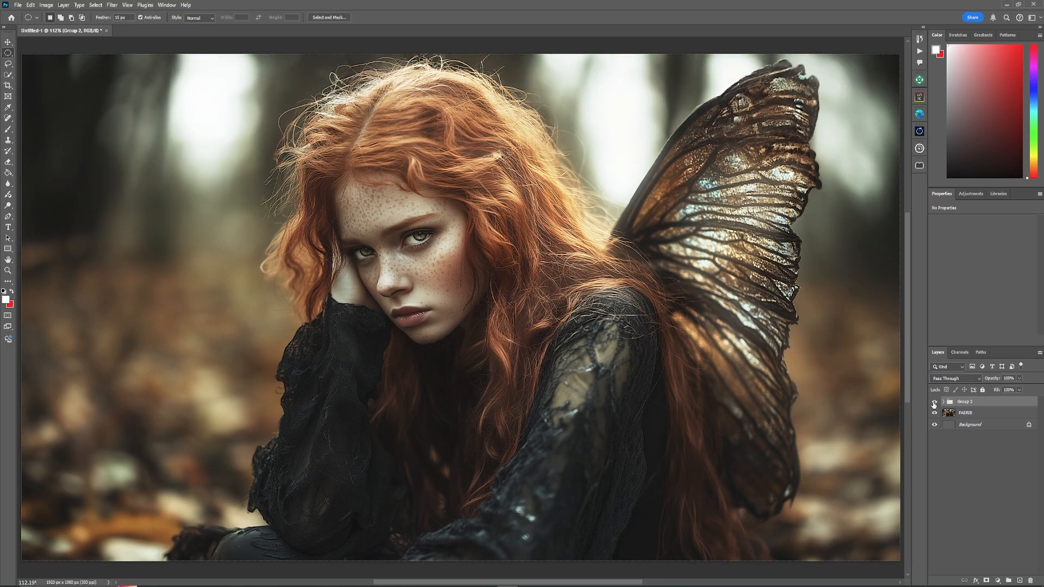
click(933, 403)
click(934, 402)
- Hide Group 2 and duplicate the original FAERIE layer
click(934, 403)
click(974, 414)
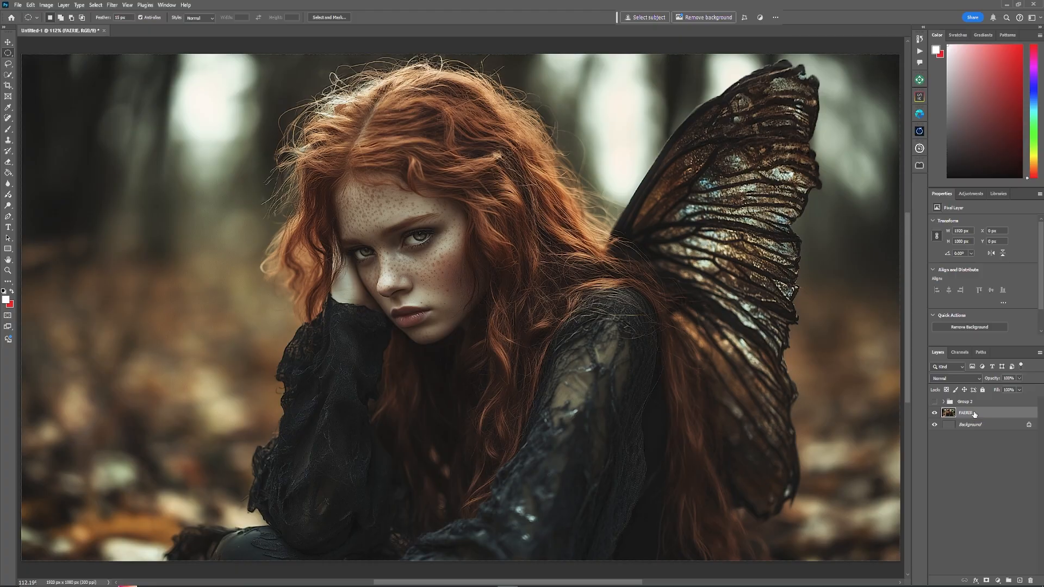
key(ctrl+j)
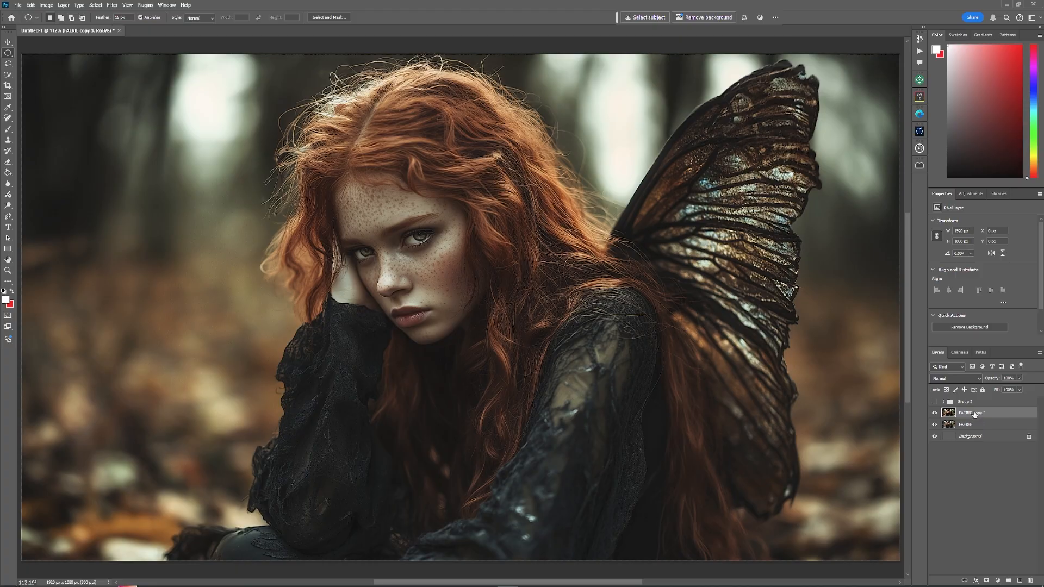
- Move the FAERIE copy above Group 2 and create a new Oniric glow with its exposure at -1.53
drag(974, 414, 974, 400)
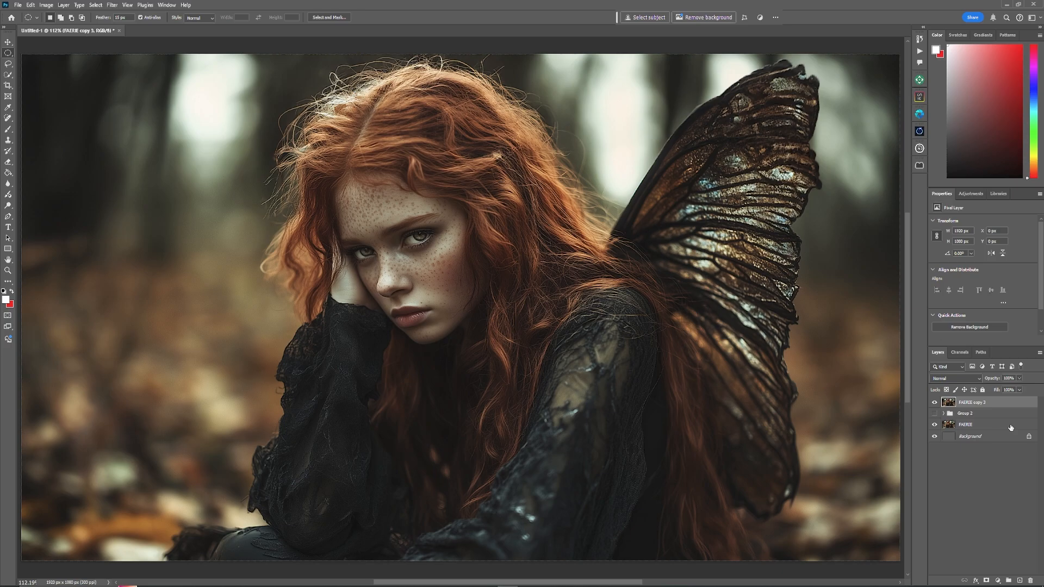
click(919, 131)
click(847, 193)
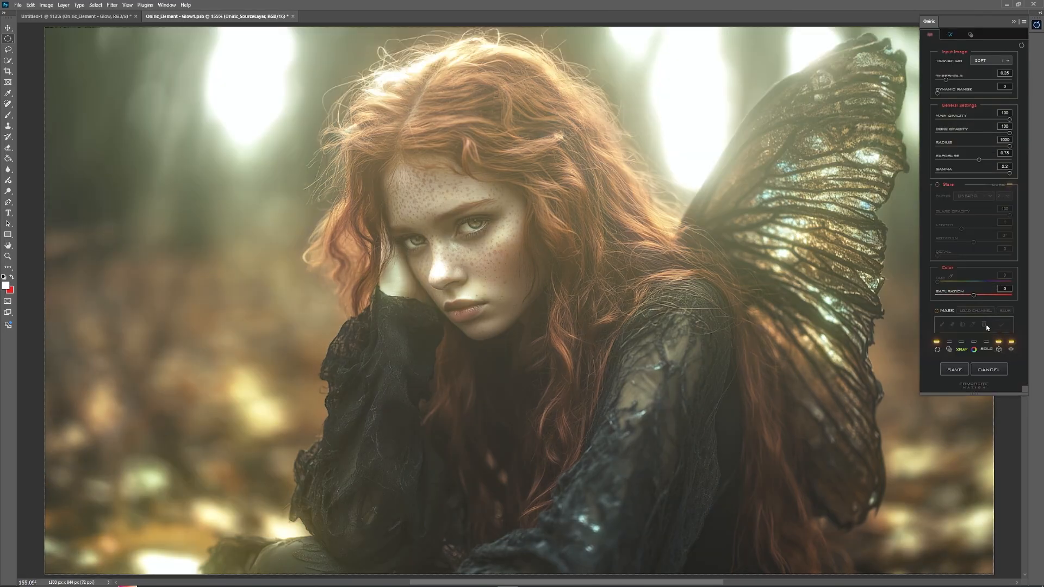
click(963, 159)
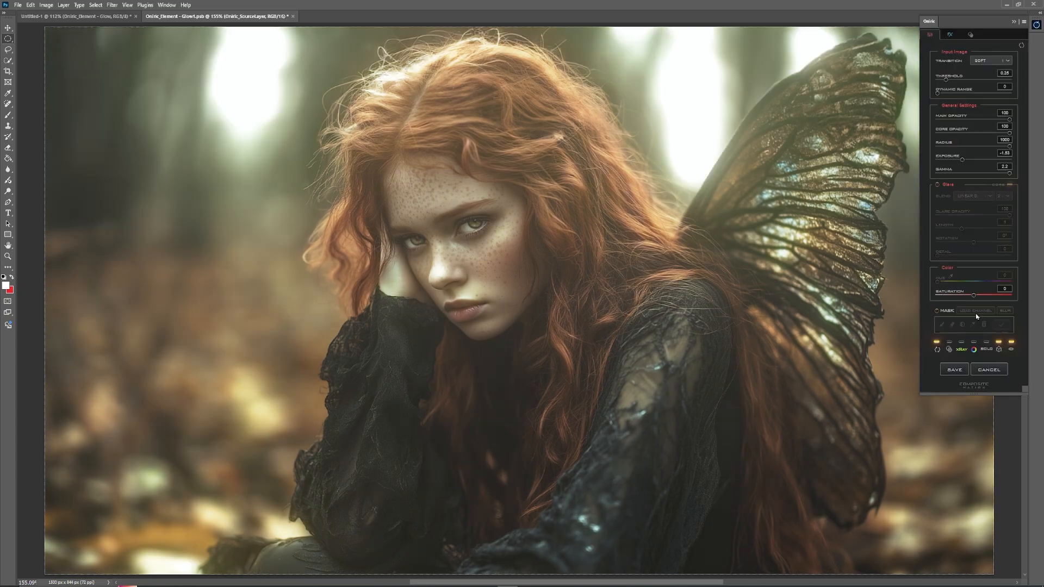
- Enable the glow mask and paint it with a large soft brush over the bright background openings on both sides of the head
click(937, 311)
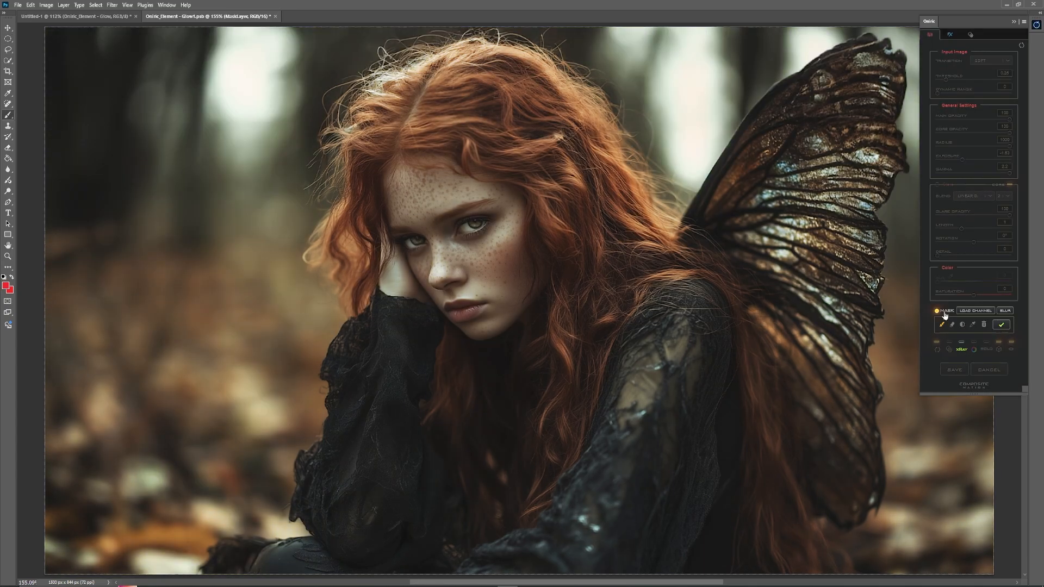
click(697, 159)
key(])
key(])
key(])
key(])
key(])
key(])
key(])
key(])
key(])
key(])
key(])
key(])
key(])
key(])
key(])
key(])
key(])
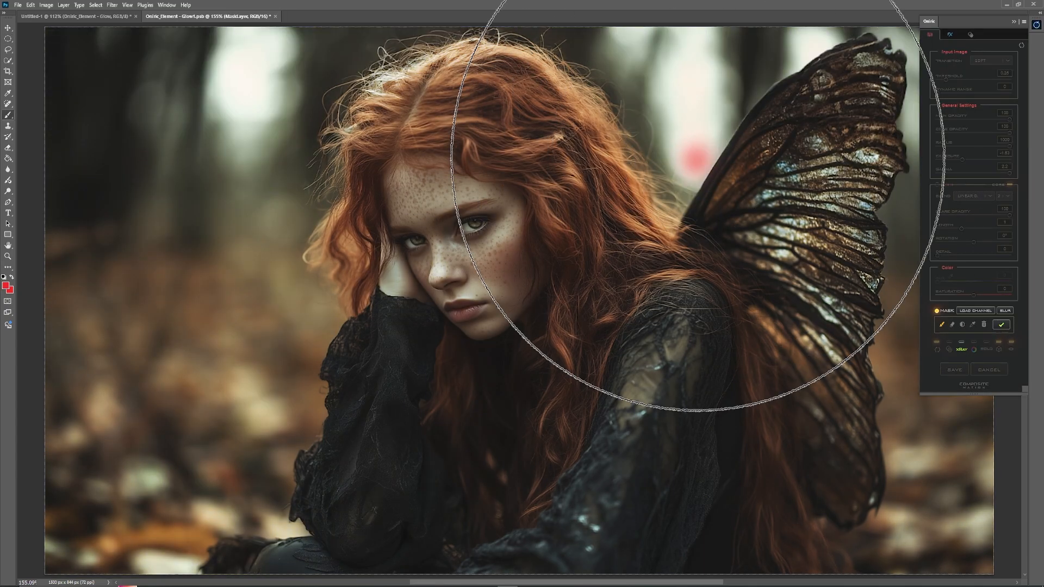
key([)
key([)
key([)
key([)
key([)
click(691, 141)
click(691, 141)
drag(307, 124, 251, 117)
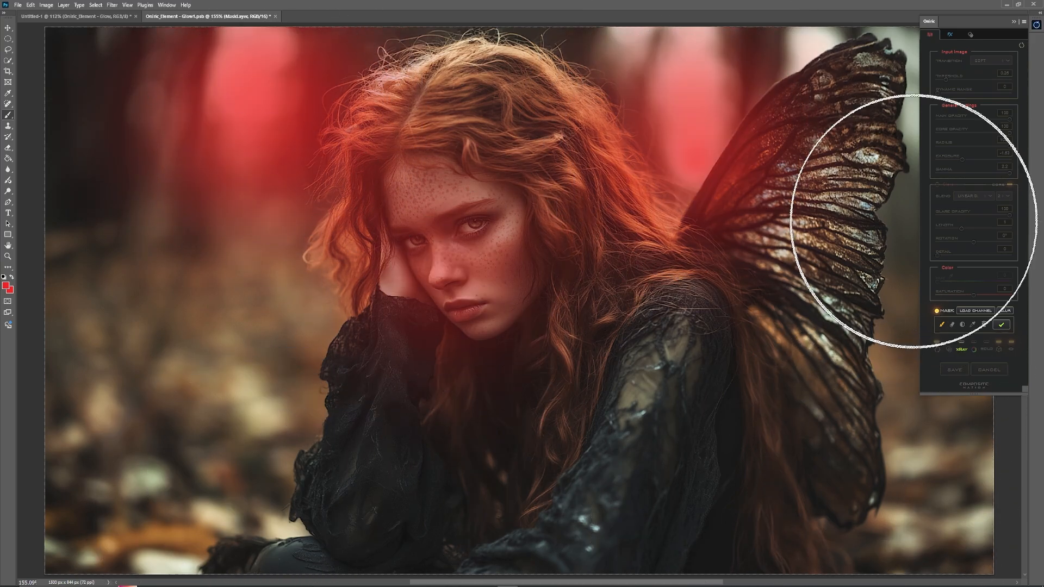
- Paint the mask over the wing with one large soft dab and small strokes on its bright panels, and apply the mask
click(901, 210)
key([)
key([)
key([)
key([)
key([)
key([)
key([)
key([)
key([)
key([)
key([)
key([)
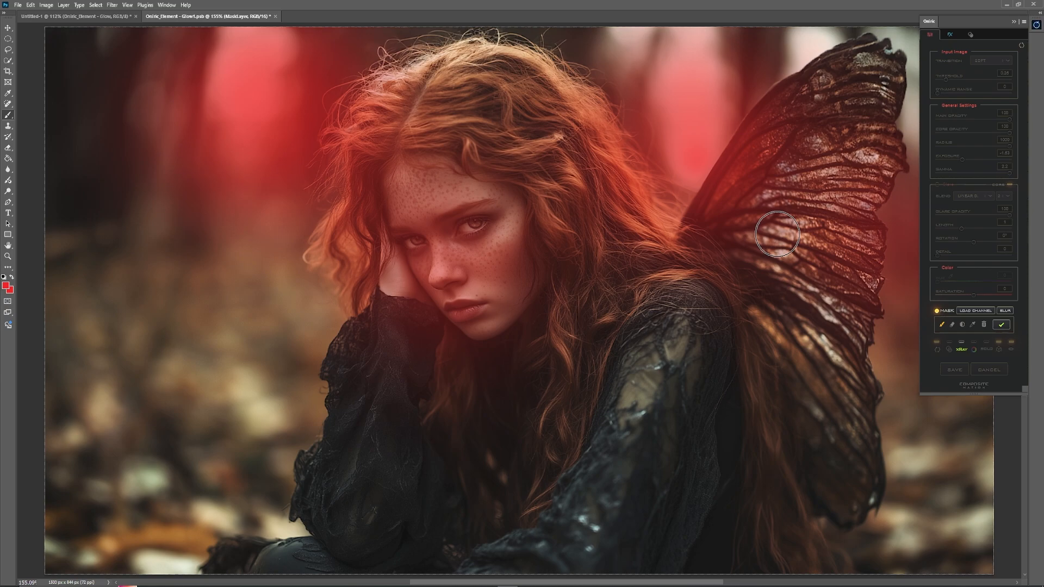
drag(774, 233, 827, 248)
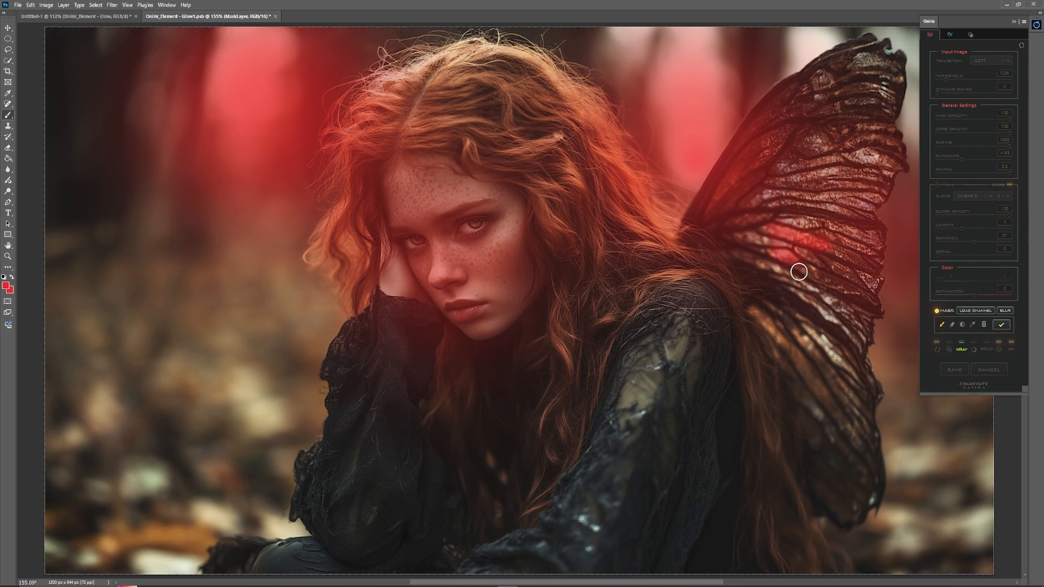
drag(799, 294, 839, 324)
drag(765, 206, 823, 198)
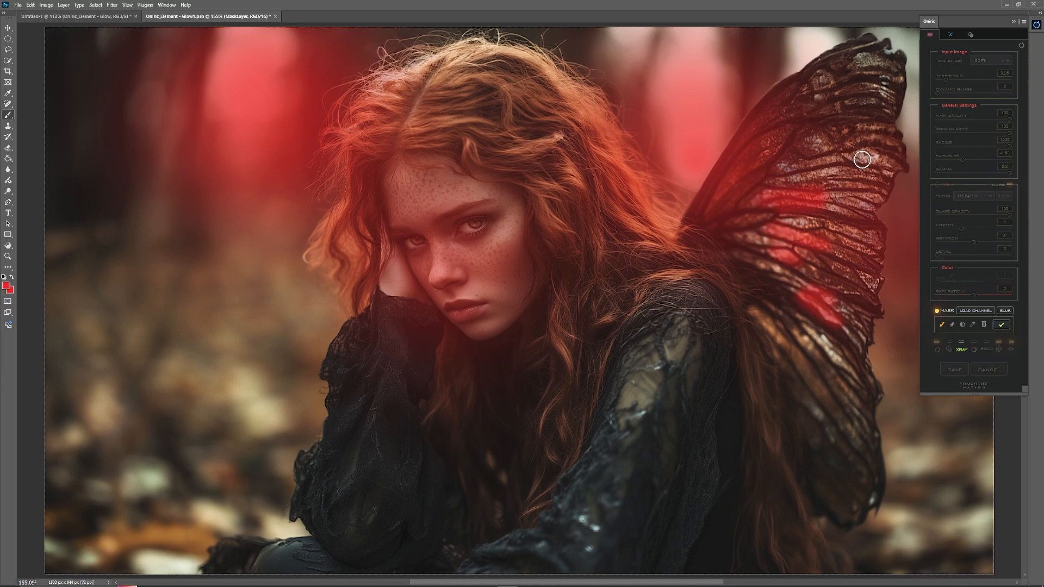
mouse_move(864, 156)
mouse_down()
mouse_move(818, 170)
mouse_move(793, 161)
mouse_up()
click(1001, 325)
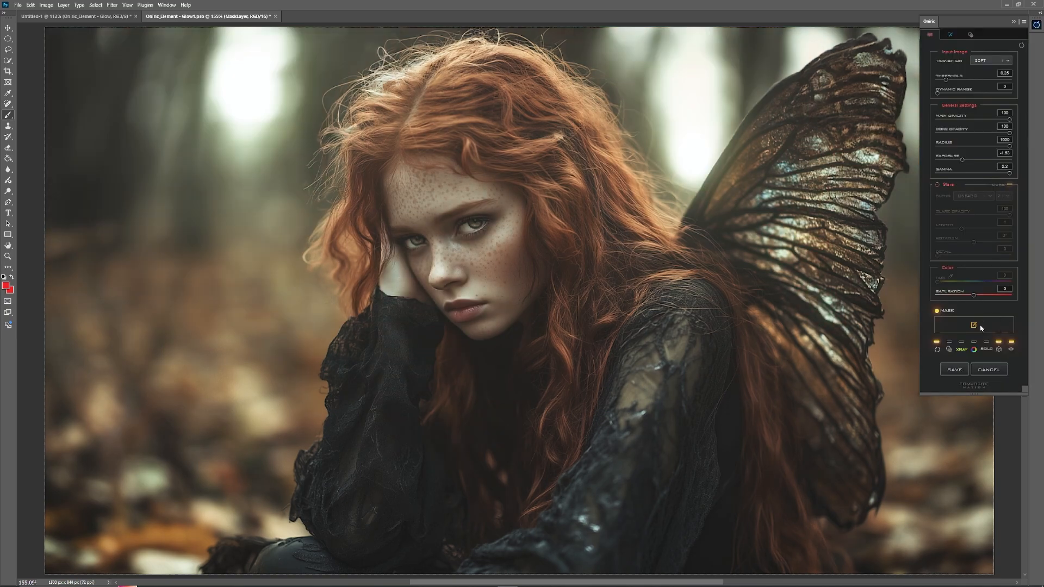
- Colorize the glow with hue 0 and saturation 100, raise its exposure to +0.51 and save it
click(974, 350)
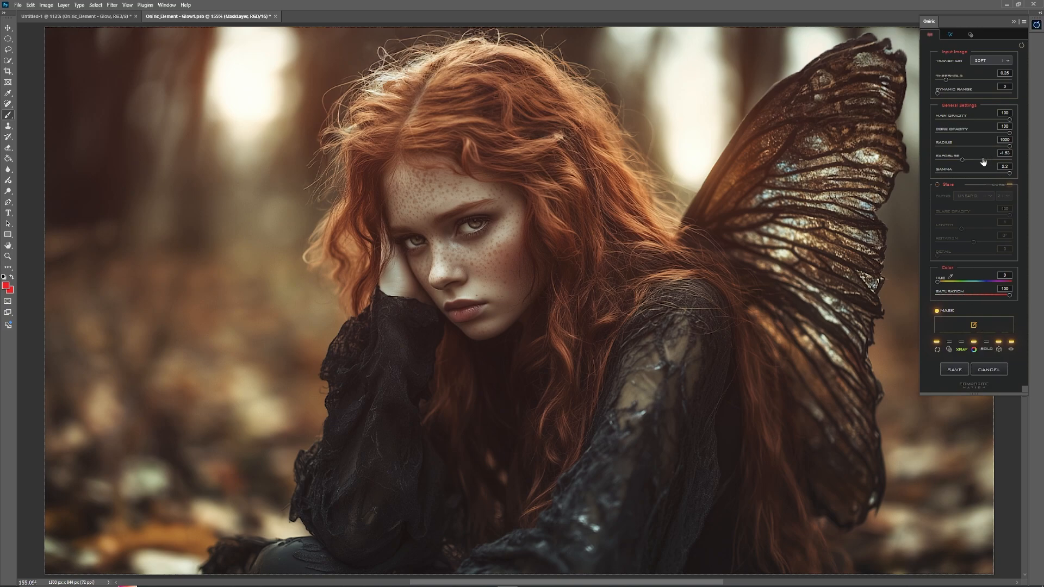
click(982, 159)
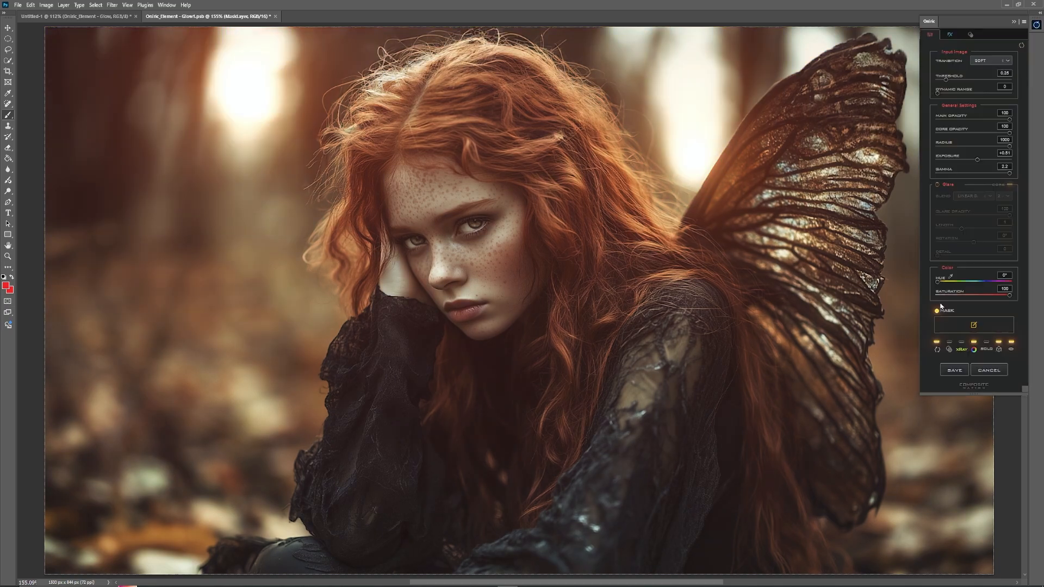
click(955, 369)
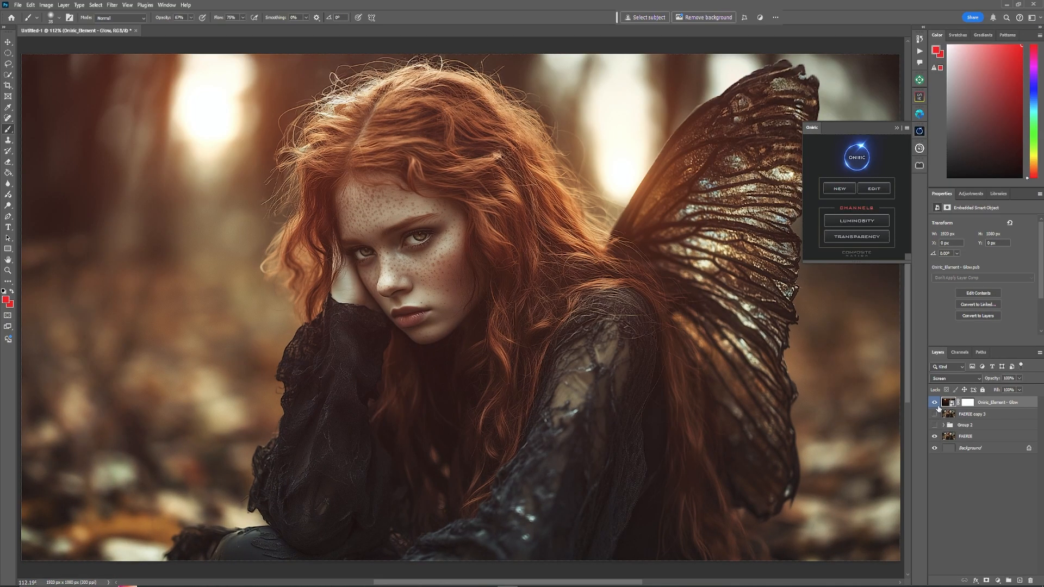
- Compare the portrait with and without the Oniric glow, leave the glow hidden, and show and select Group 2
click(935, 403)
click(934, 425)
click(934, 425)
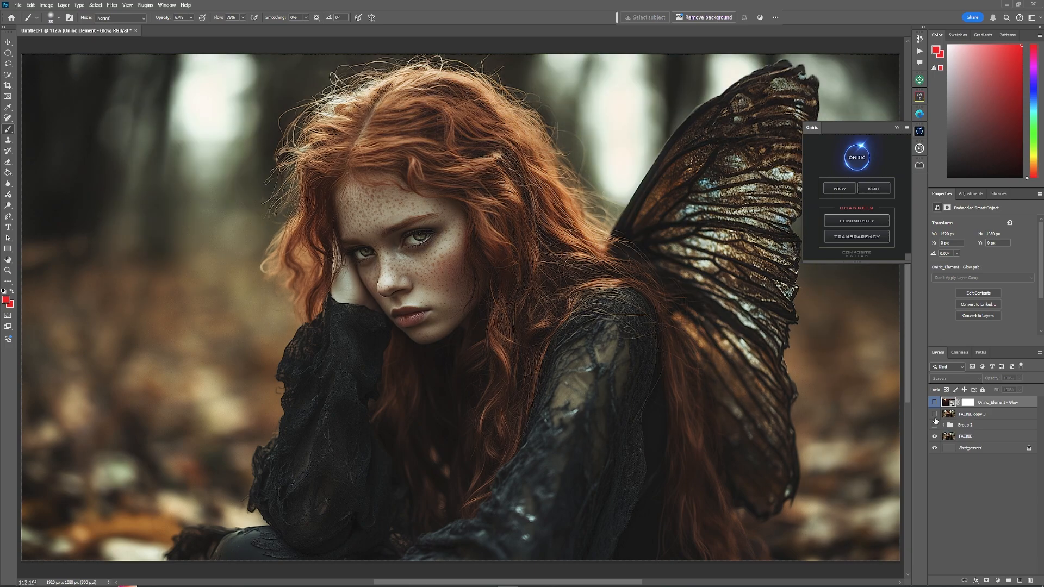
click(935, 402)
click(934, 403)
click(934, 424)
click(981, 424)
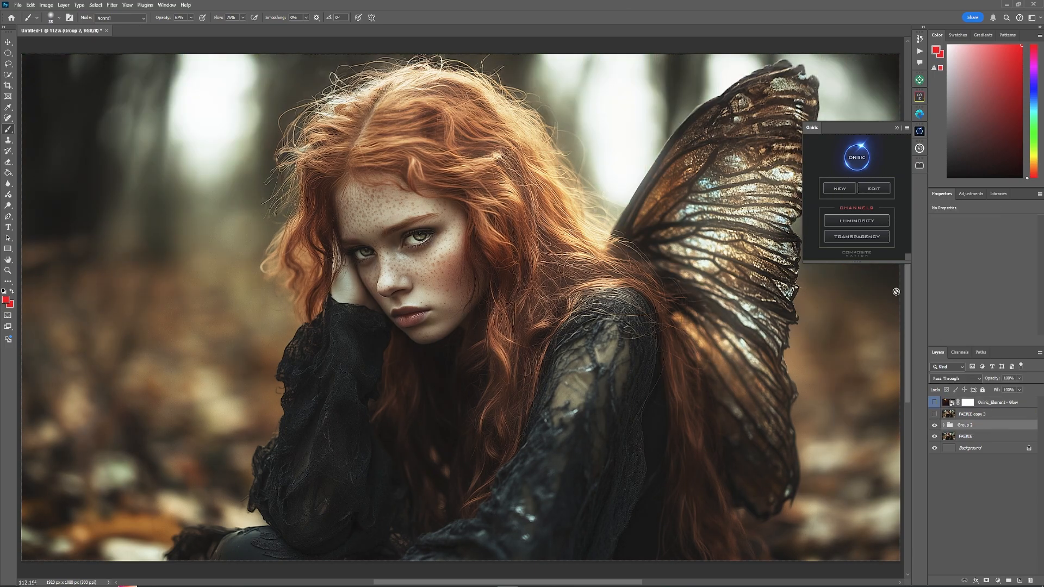
- Stamp the visible layers into a new layer above Group 2 and try the Pro Panel's Orton Sharp filter
key(ctrl+alt+shift+e)
click(919, 148)
click(827, 203)
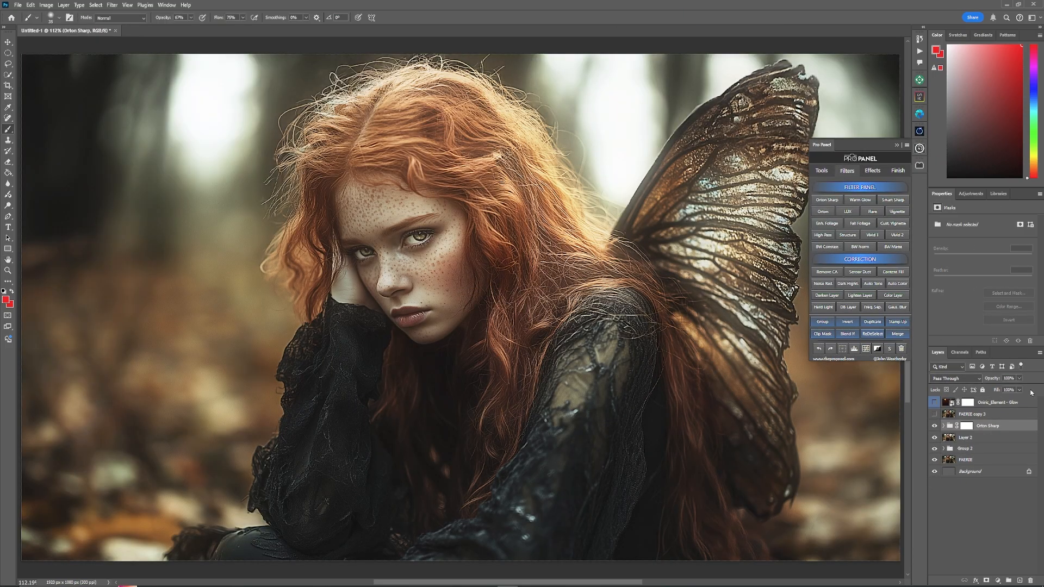
- Apply the Auto Color correction to the stamped layer and try the Warm Glow filter above it
click(897, 283)
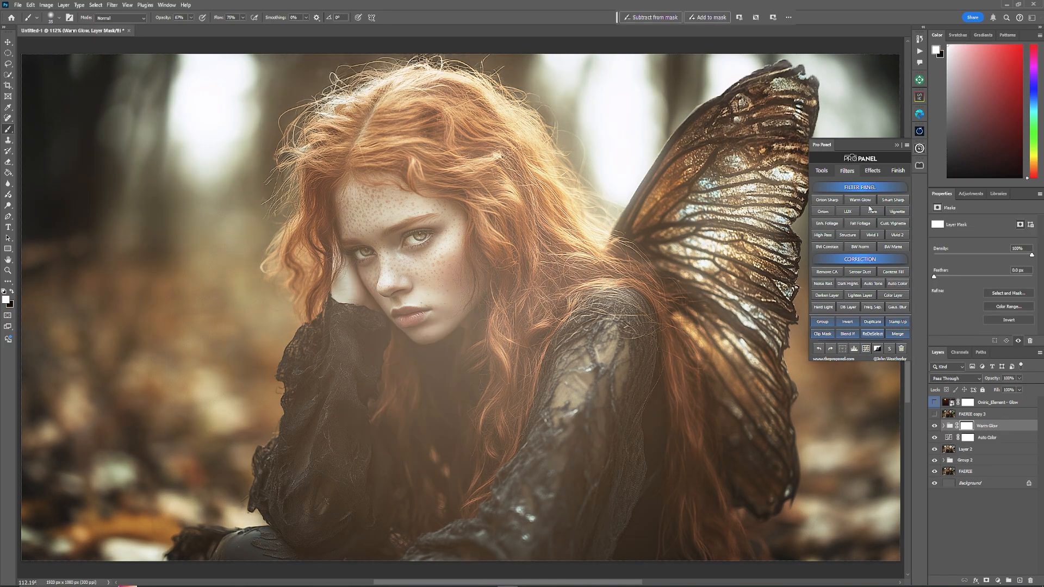
click(872, 171)
click(919, 148)
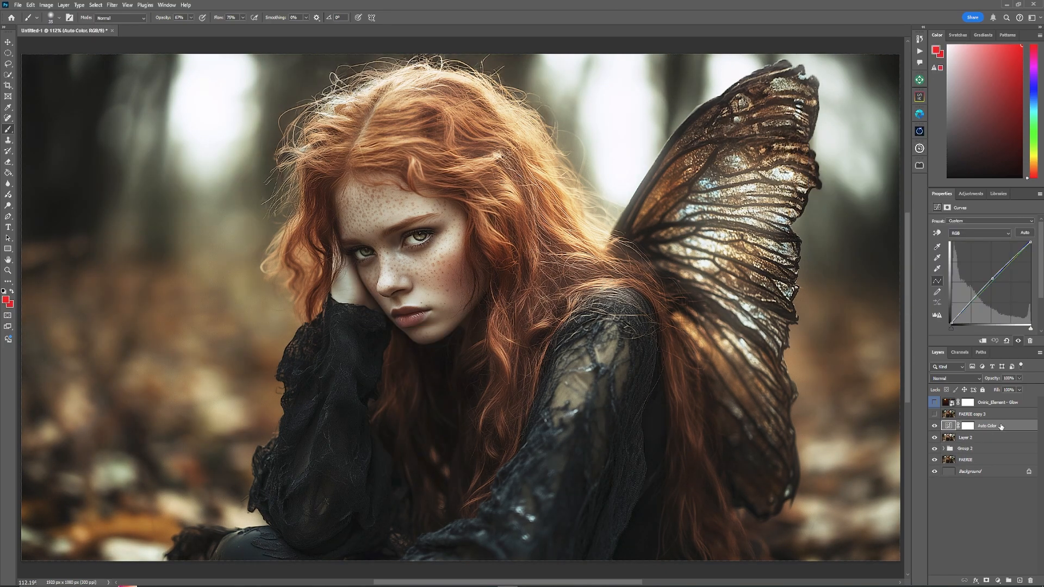
- Stamp the visible layers above Auto Color and browse the PostPro profile collections for the new layer in Camera Raw
key(ctrl+alt+shift+e)
key(ctrl+shift+a)
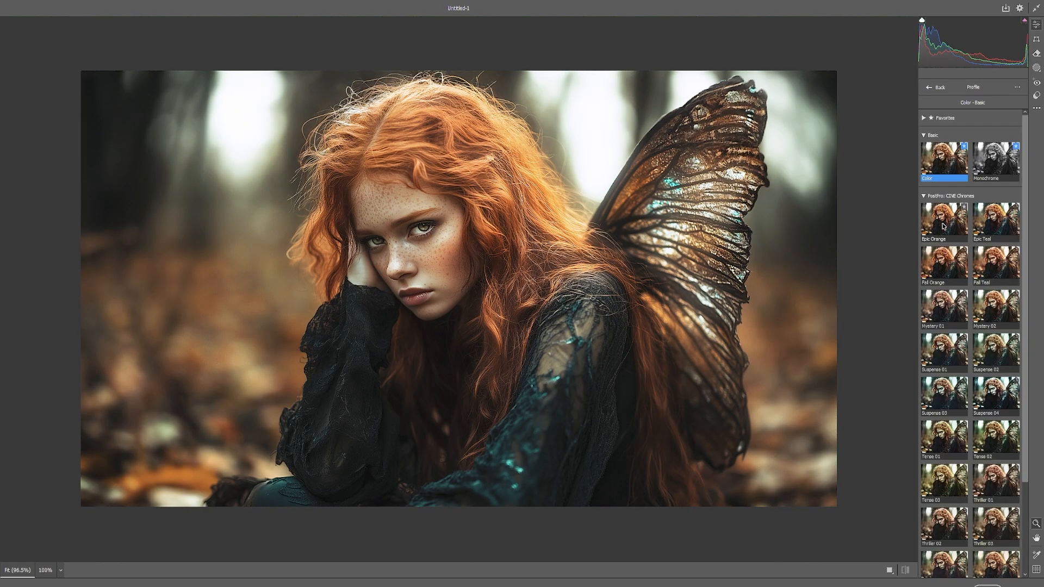
click(951, 196)
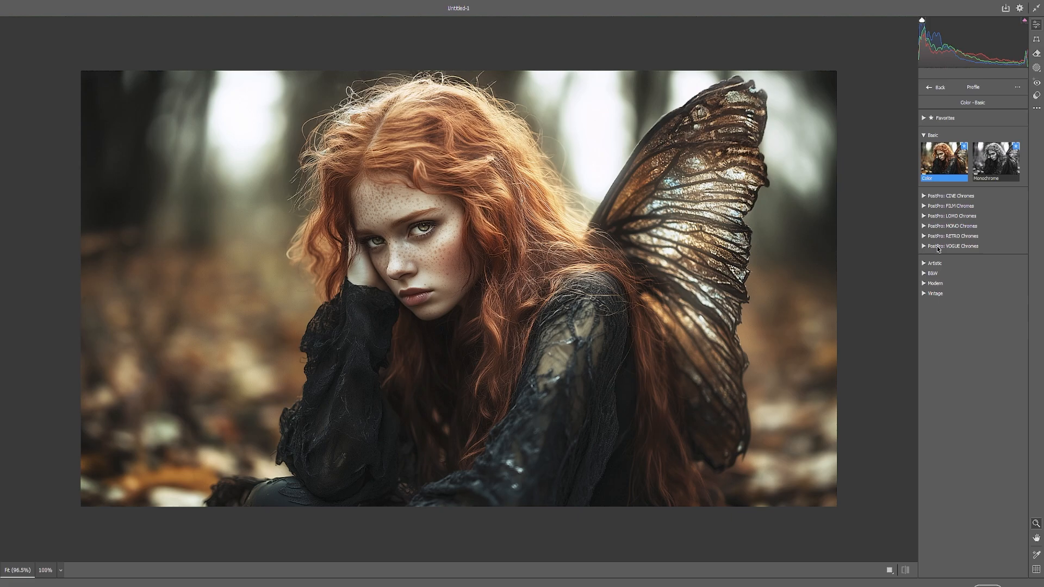
click(952, 236)
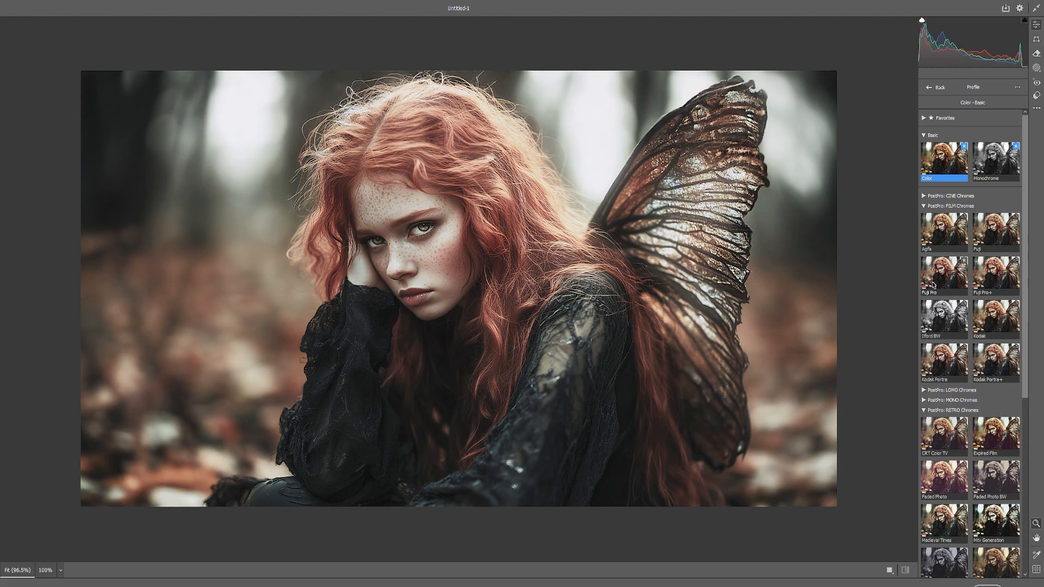
- Apply the Fall Orange profile from PostPro: CINE Chromes and look through the RETRO Chromes profiles
click(952, 195)
click(950, 261)
scroll(956, 283, down, 10)
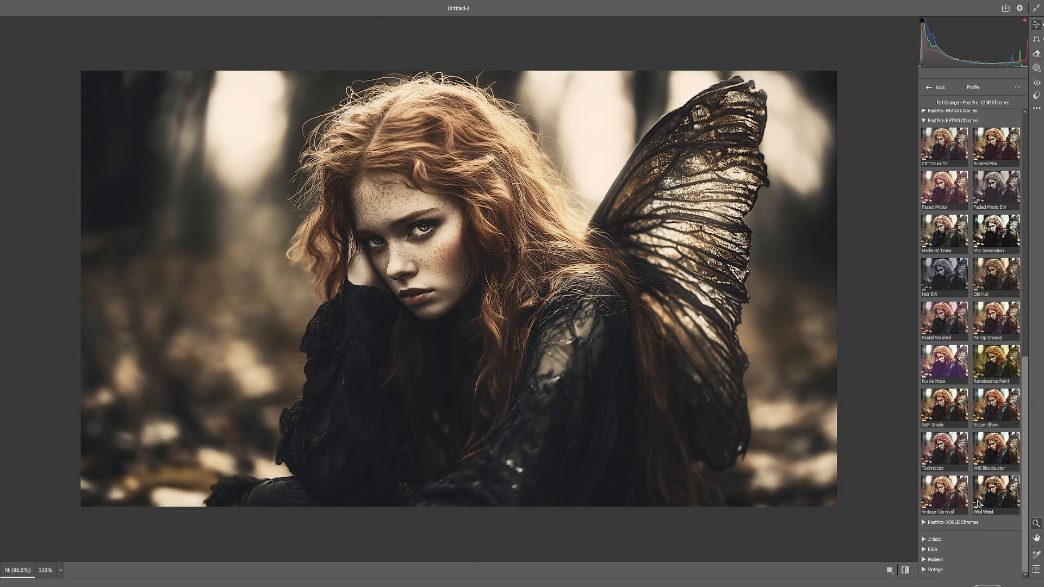